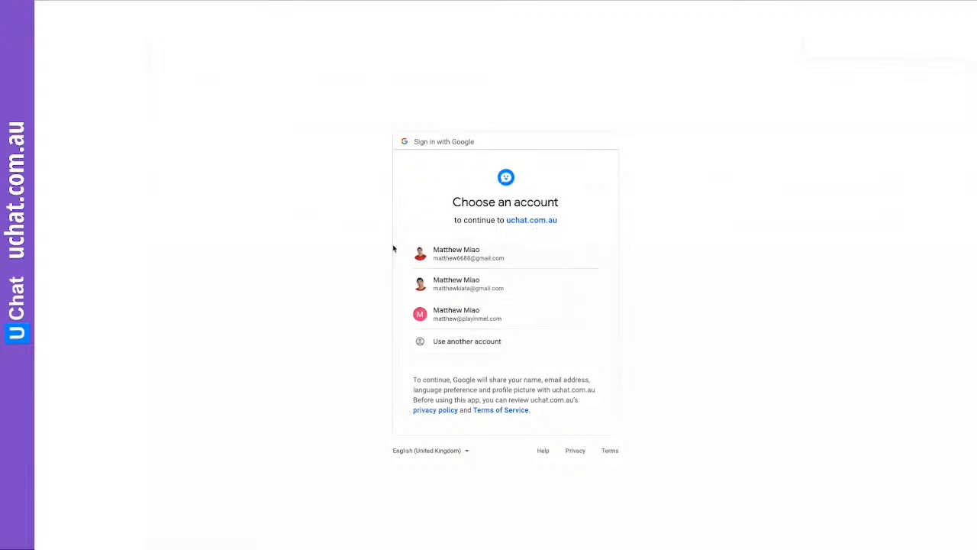
Sign in with the first Google account and sync its business locations into uChat
{"action": "left_click", "coordinate": [519, 258]}
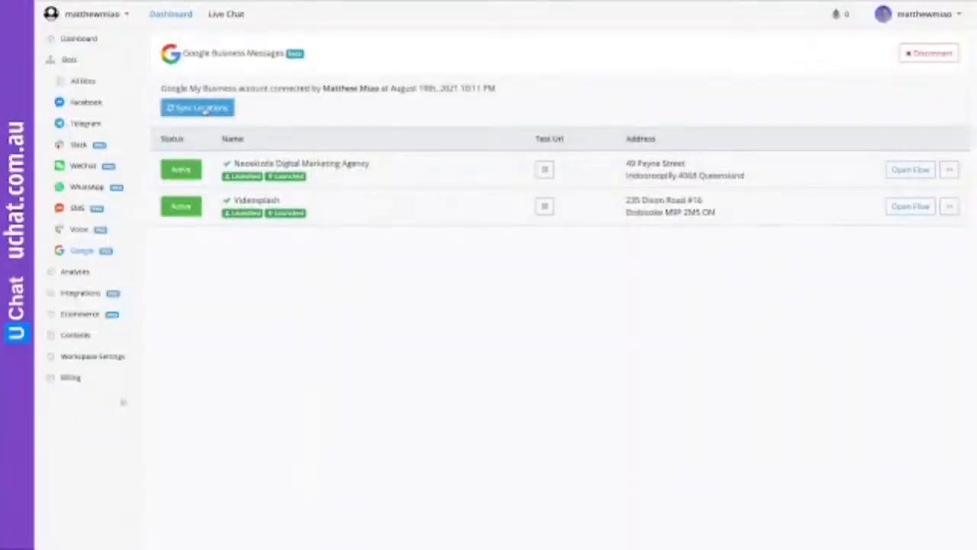
{"action": "left_click", "coordinate": [208, 109]}
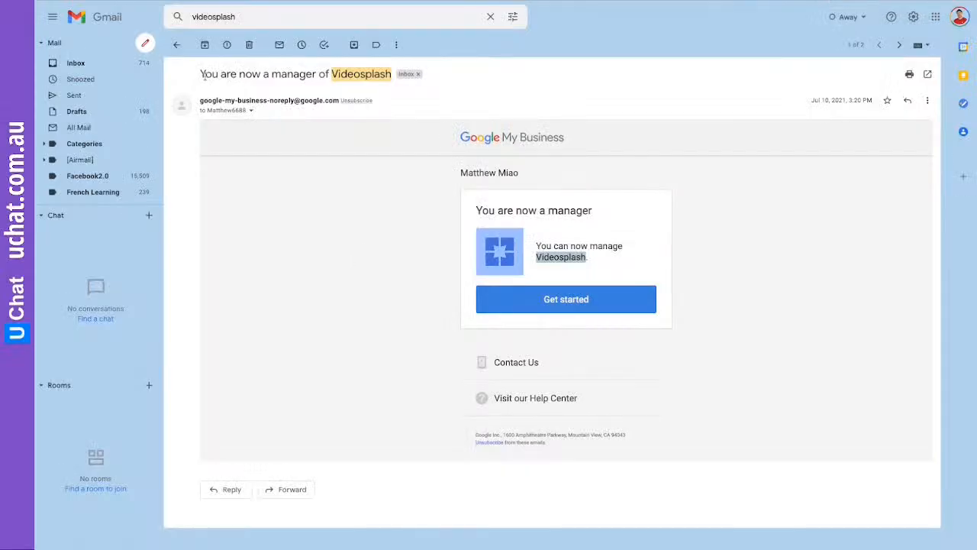
Back in the videosplash results, open the 'invited you to manage Videosplash' email
{"action": "left_click", "coordinate": [176, 44]}
{"action": "left_click", "coordinate": [374, 114]}
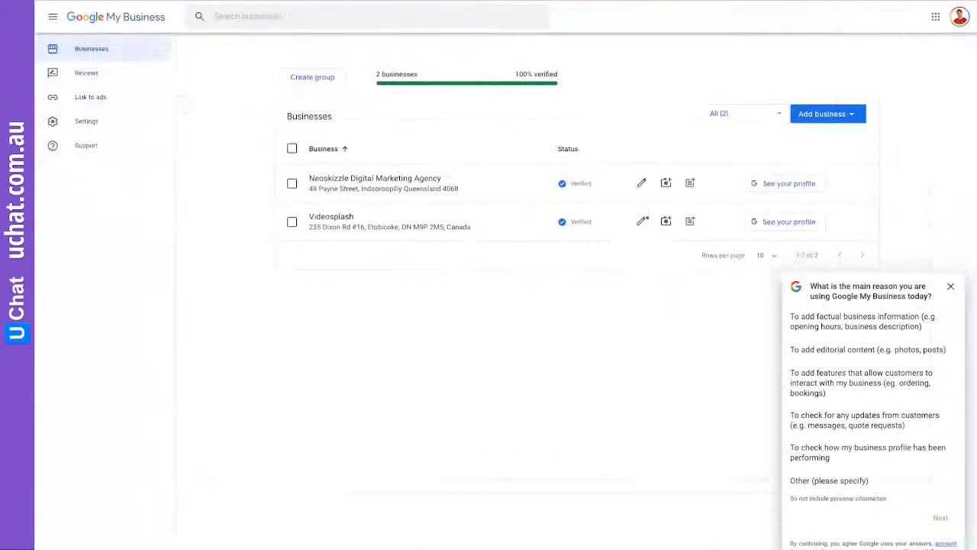
Review Neoskizzle Digital Marketing Agency's users, trying the Manager role, then cancel without adding anyone
{"action": "left_click", "coordinate": [378, 179]}
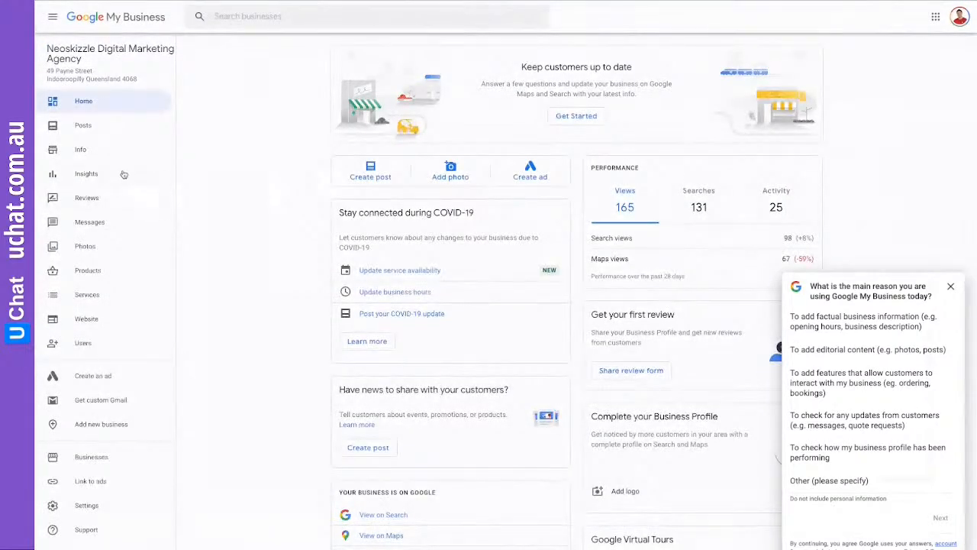
{"action": "left_click", "coordinate": [105, 344]}
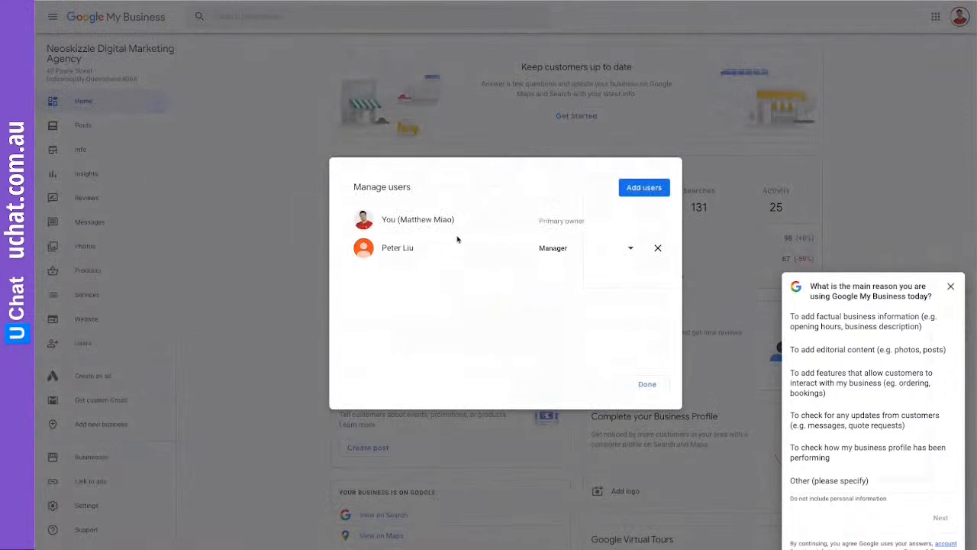
{"action": "left_click", "coordinate": [640, 189]}
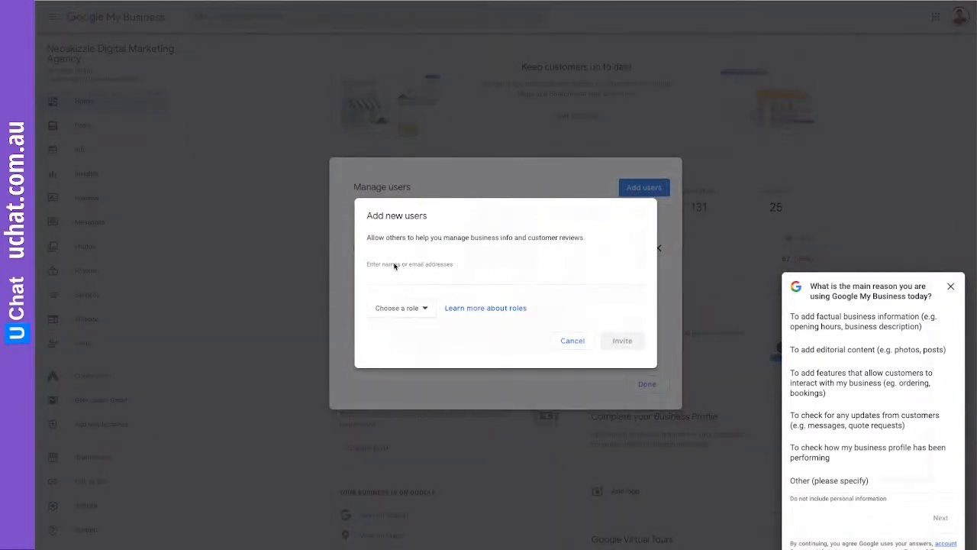
{"action": "left_click", "coordinate": [404, 309]}
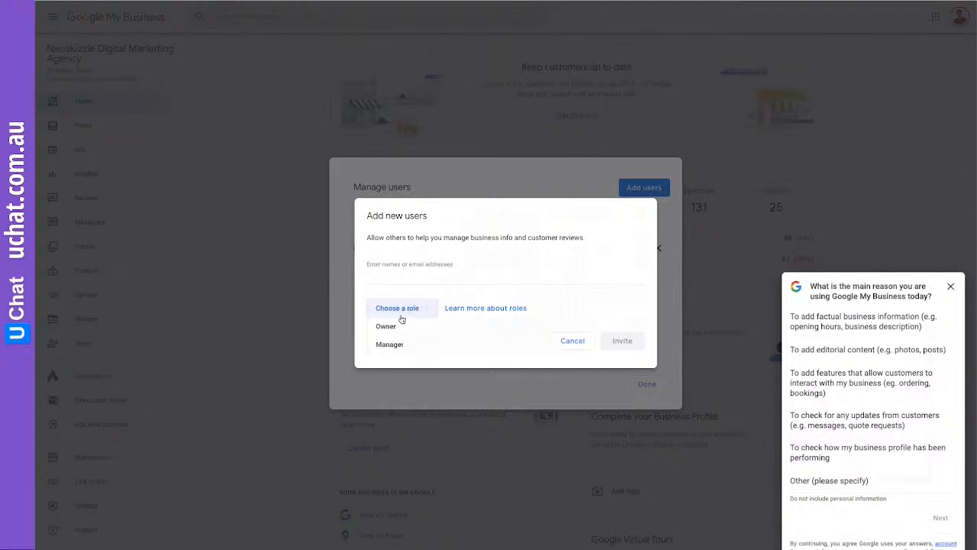
{"action": "left_click", "coordinate": [399, 344]}
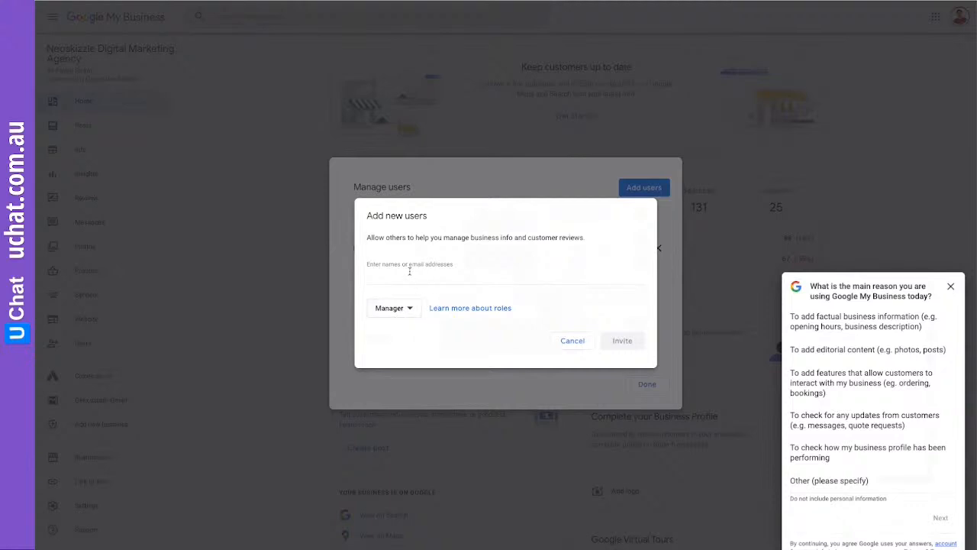
{"action": "left_click", "coordinate": [573, 341]}
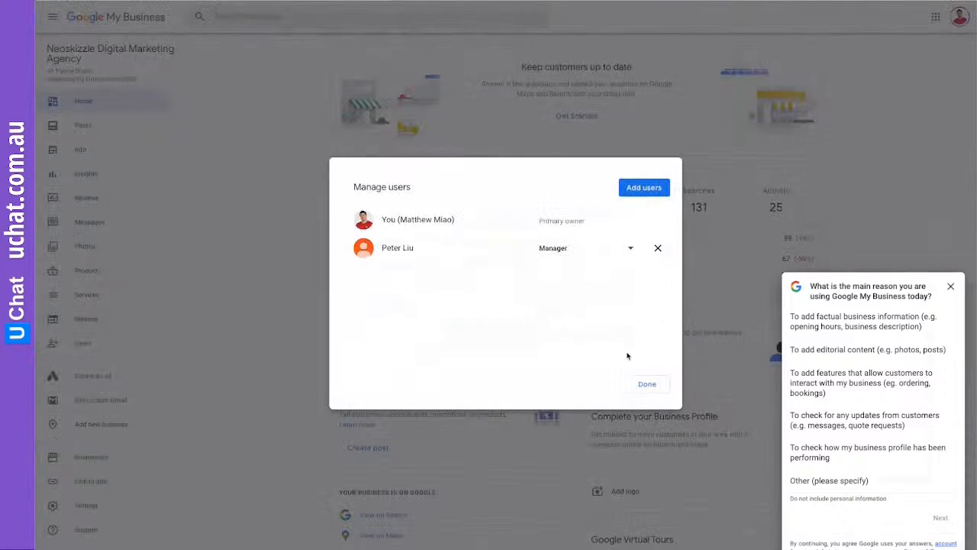
{"action": "left_click", "coordinate": [647, 383]}
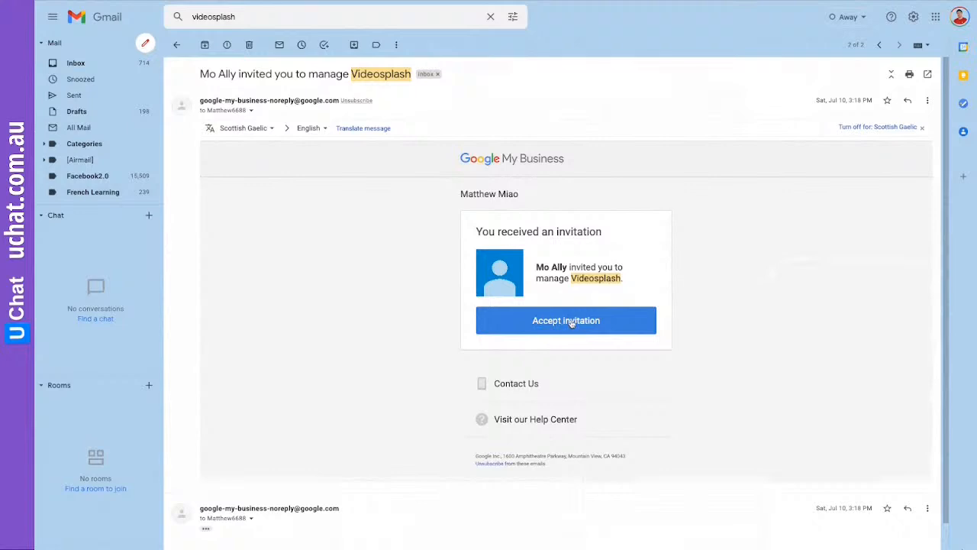
From the search results, open the 'You are now a manager of Videosplash' email
{"action": "left_click", "coordinate": [176, 44]}
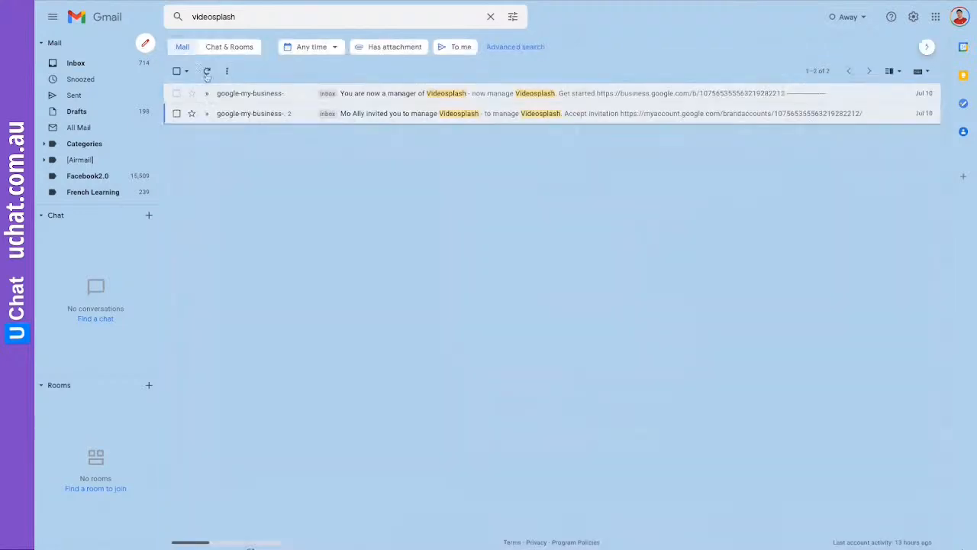
{"action": "left_click", "coordinate": [378, 95]}
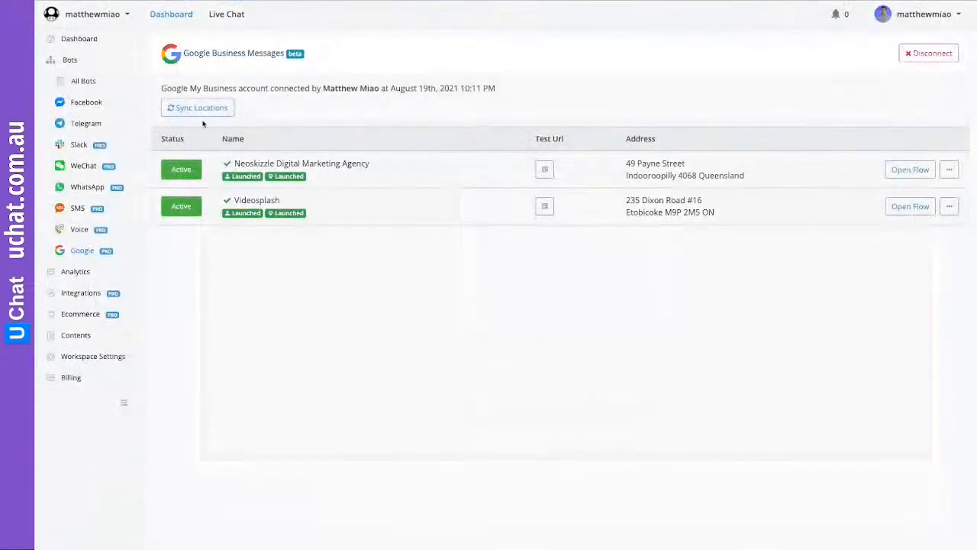
Run Sync Locations again until the Success toast confirms both businesses
{"action": "left_click", "coordinate": [201, 111]}
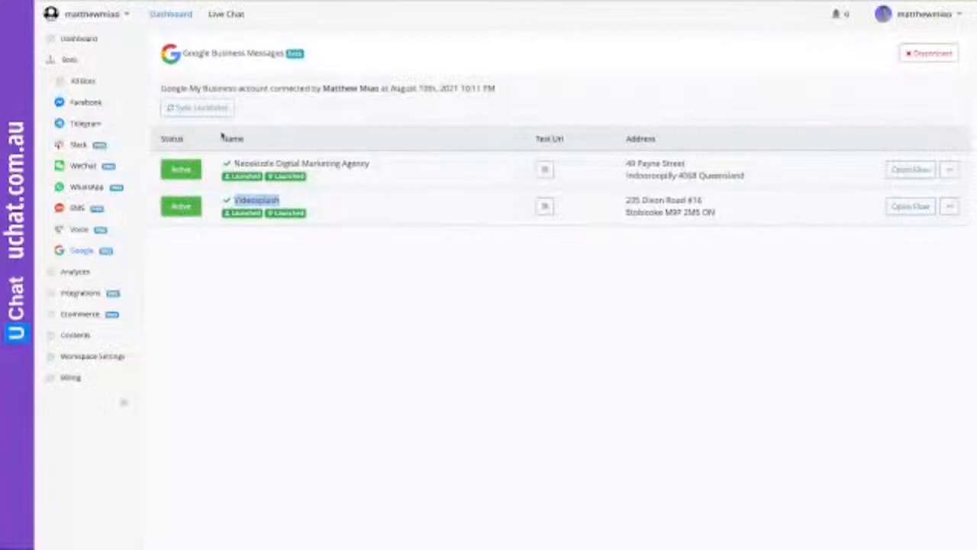
{"action": "left_click", "coordinate": [200, 111]}
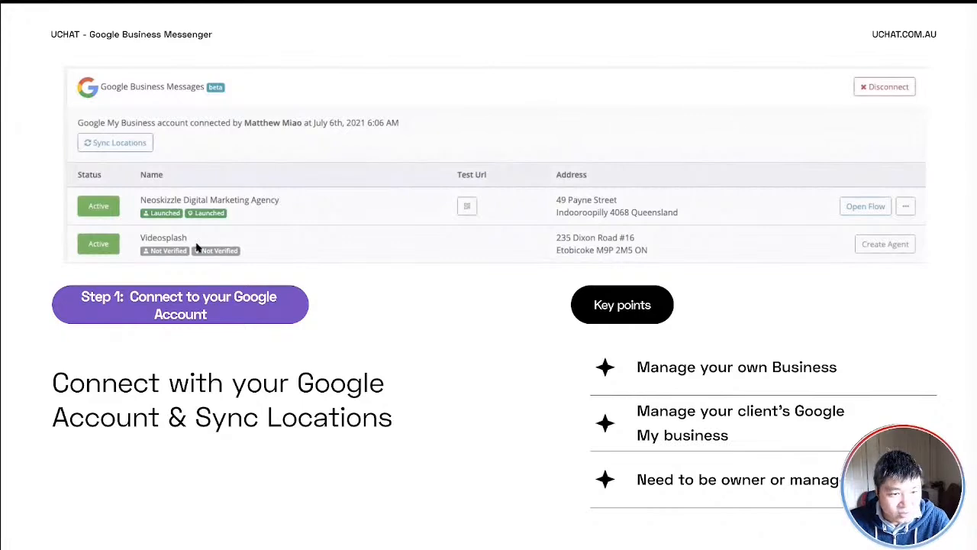
Advance from Step 1 past the pricing slide to 'Step 2: Create agent & Build & Test'
{"action": "left_click", "coordinate": [529, 429]}
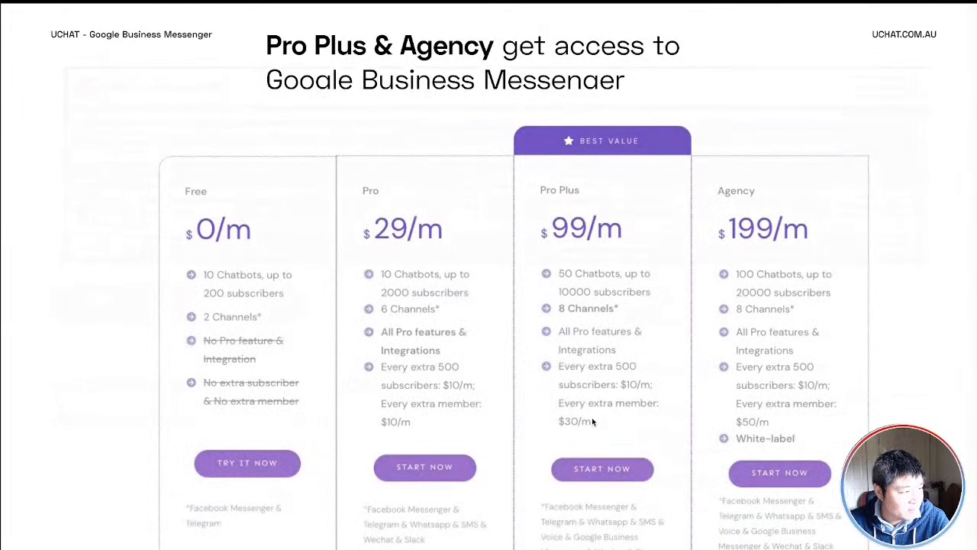
{"action": "left_click", "coordinate": [571, 365]}
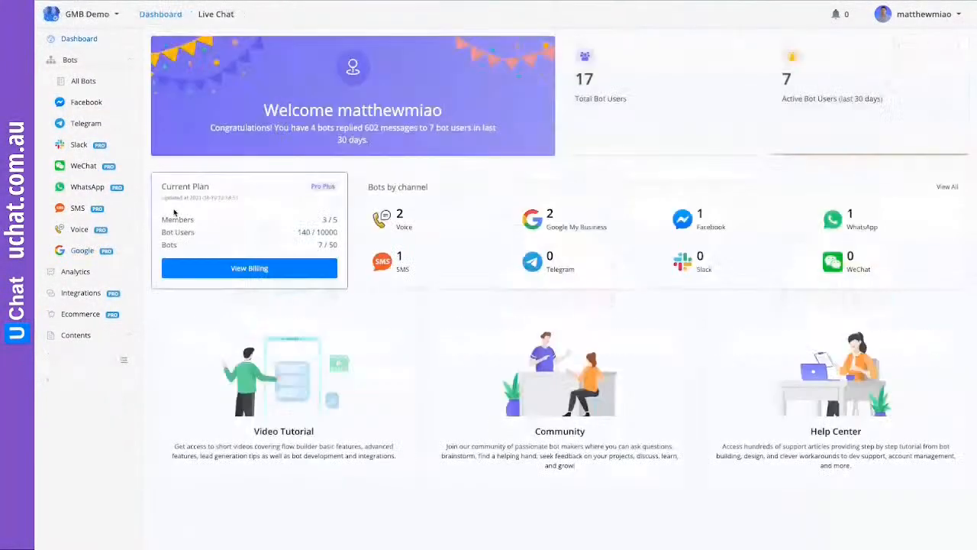
Show the GMB Demo Google Business Messages locations, including the DFKTV2 and UChat entries
{"action": "left_click", "coordinate": [89, 251]}
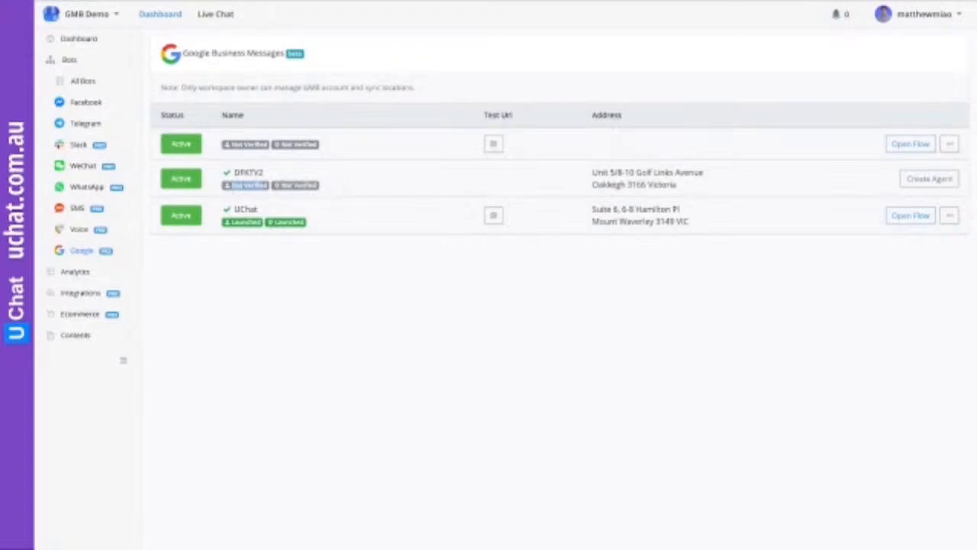
{"action": "left_click", "coordinate": [236, 186]}
Start the DFKTV2 agent profile and replace the contact phone number
{"action": "left_click", "coordinate": [929, 179]}
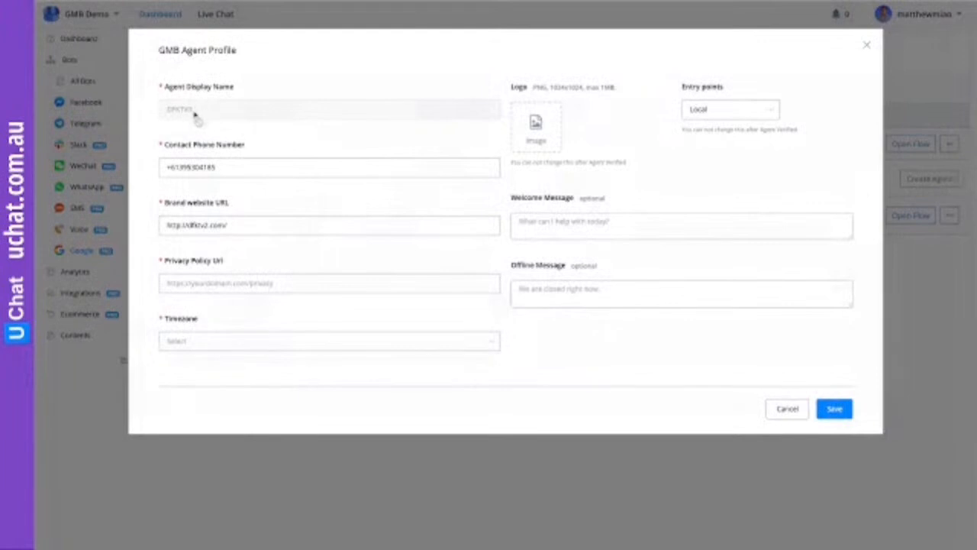
{"action": "triple_click", "coordinate": [205, 161]}
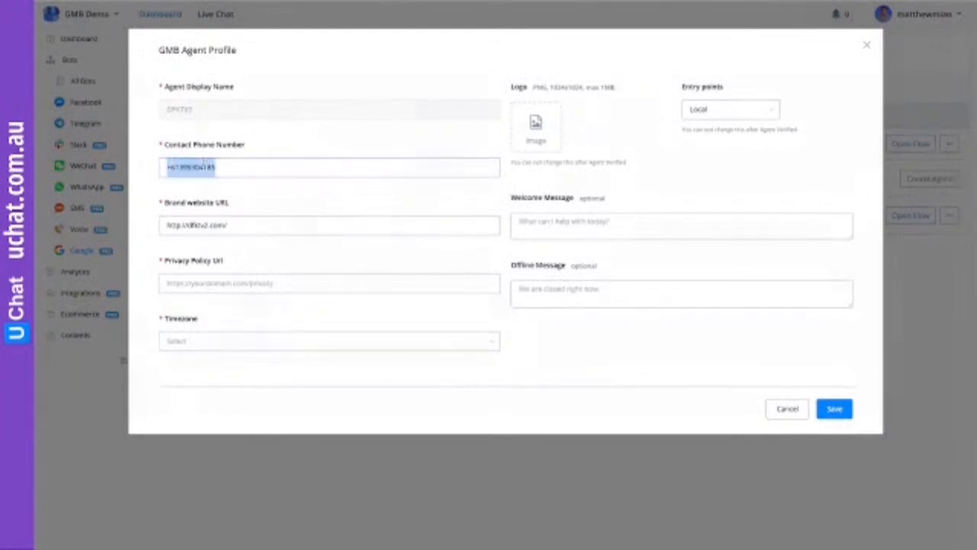
{"action": "key", "text": "BackSpace"}
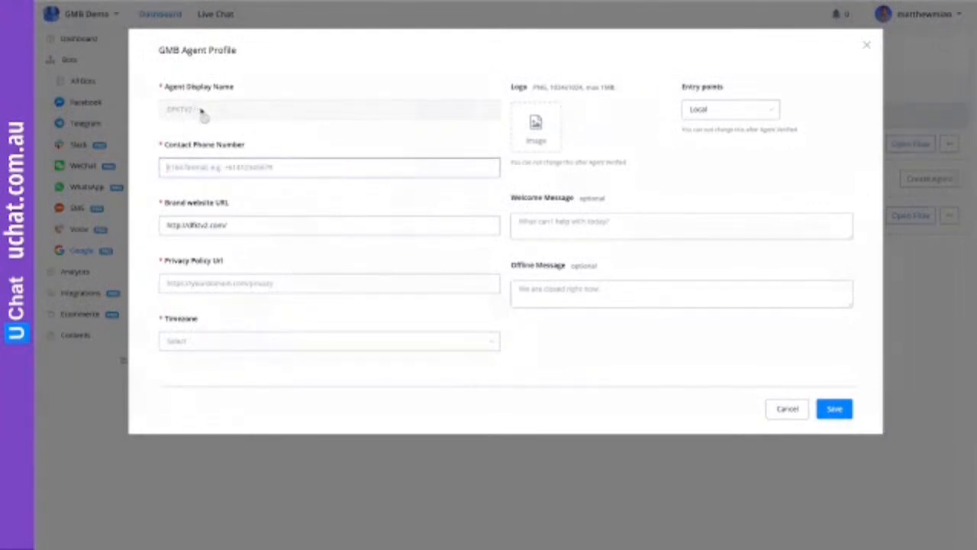
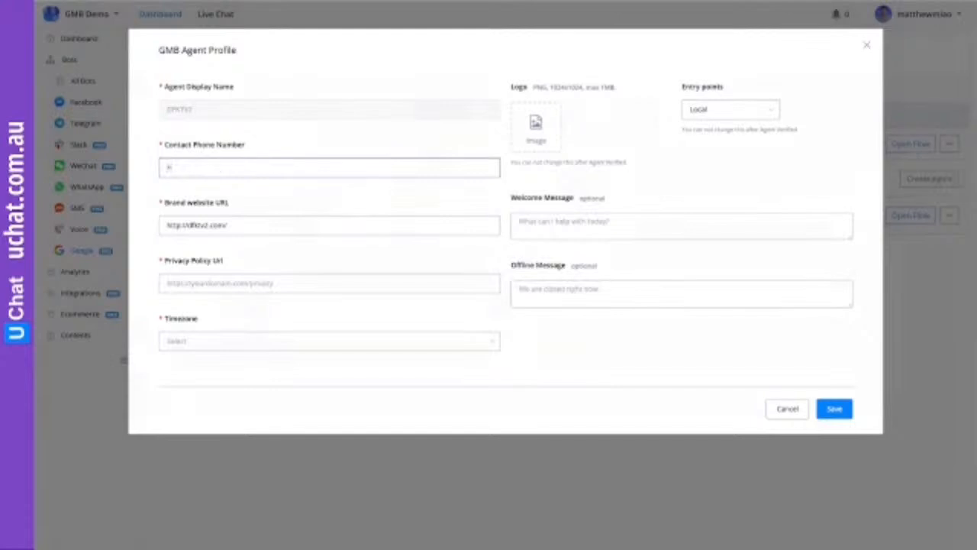
Change the brand website URL's domain to uchat.com.au
{"action": "left_click_drag", "start_coordinate": [206, 224], "coordinate": [188, 223]}
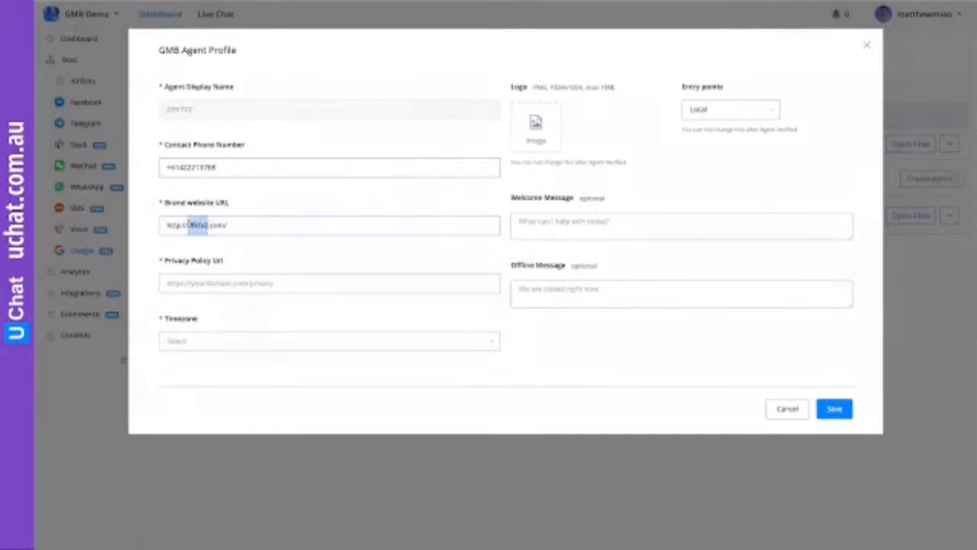
{"action": "type", "text": "uchat.com"}
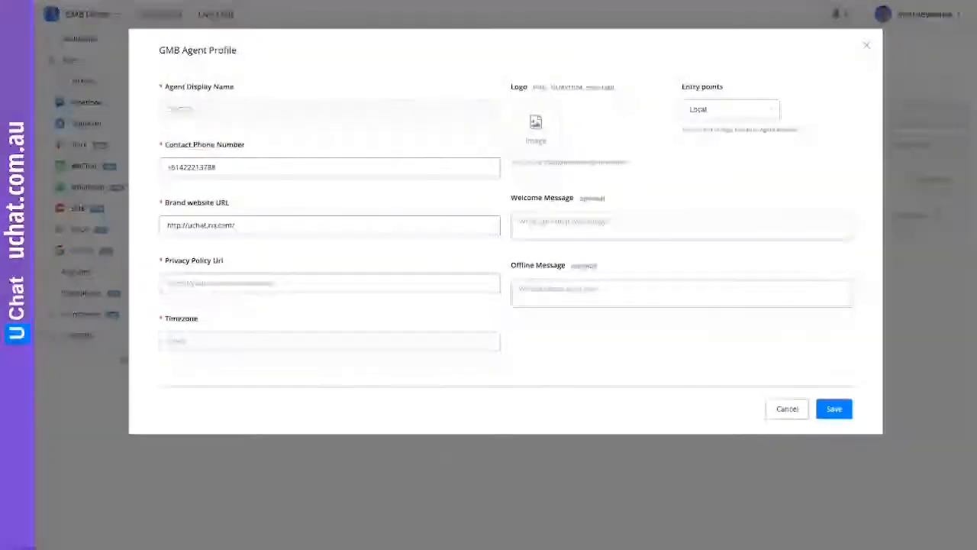
{"action": "key", "text": "BackSpace"}
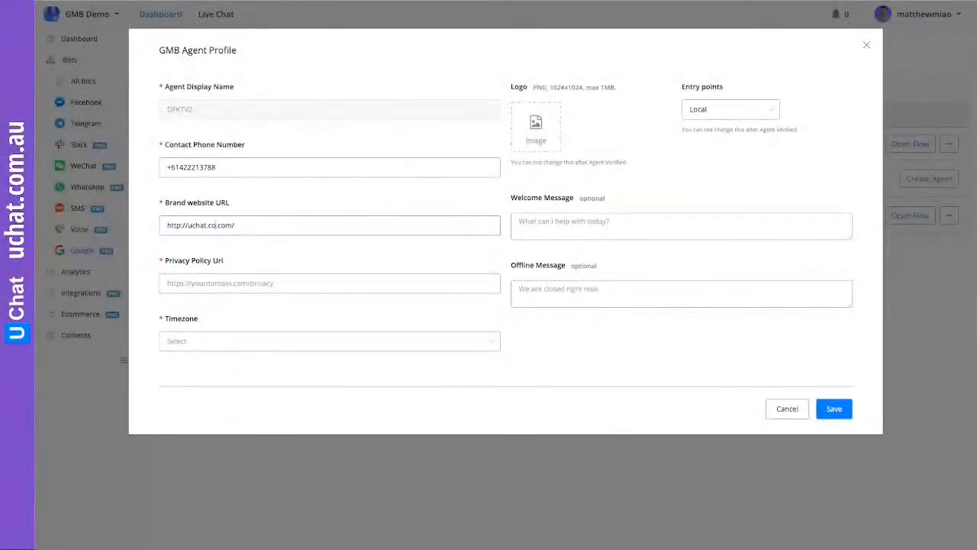
{"action": "type", "text": "m"}
{"action": "key", "text": "Right"}
{"action": "key", "text": "Right"}
{"action": "key", "text": "Right"}
{"action": "key", "text": "BackSpace"}
{"action": "key", "text": "BackSpace"}
{"action": "key", "text": "BackSpace"}
{"action": "type", "text": "au"}
Fill in the privacy policy URL with the uchat.com.au /privacy.html page
{"action": "left_click", "coordinate": [219, 281]}
{"action": "type", "text": "https"}
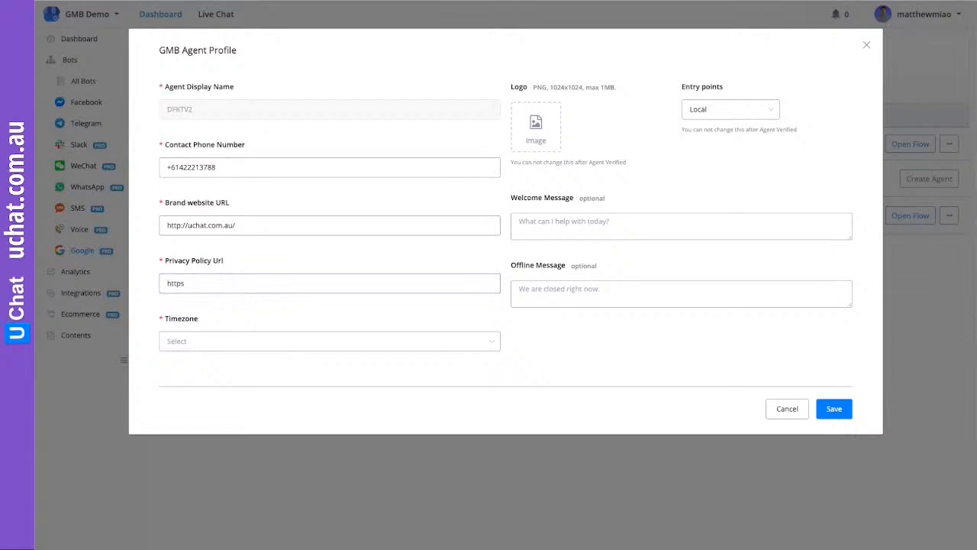
{"action": "type", "text": "://uchat.com.au/privacy.html"}
Set the agent's timezone to Australia/Brisbane
{"action": "left_click", "coordinate": [209, 342]}
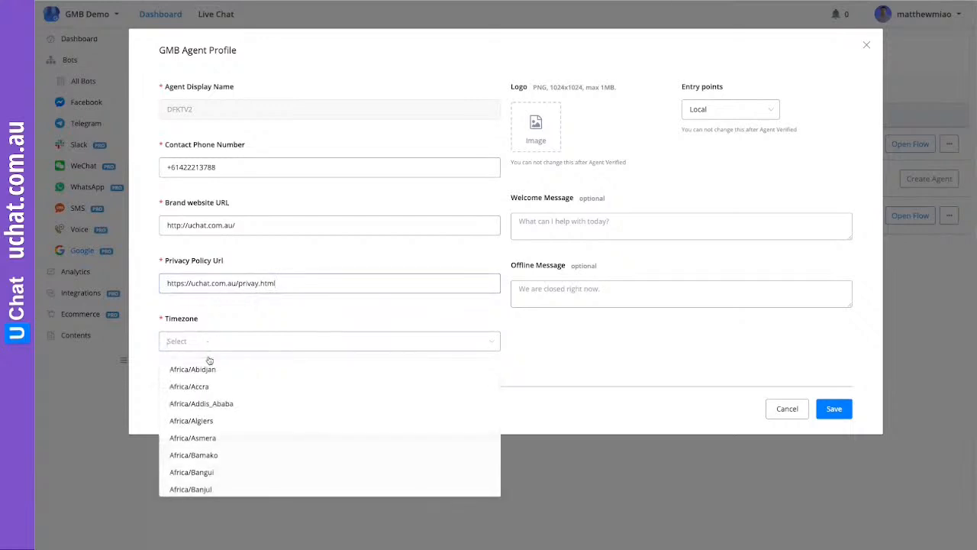
{"action": "scroll", "coordinate": [220, 428], "scroll_direction": "down", "scroll_amount": 3}
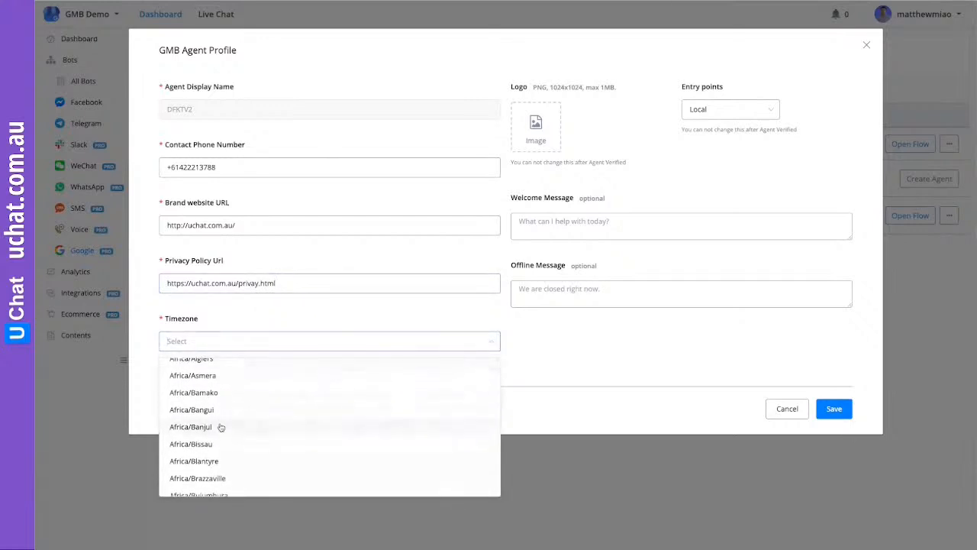
{"action": "type", "text": "brs"}
{"action": "key", "text": "BackSpace"}
{"action": "type", "text": "i"}
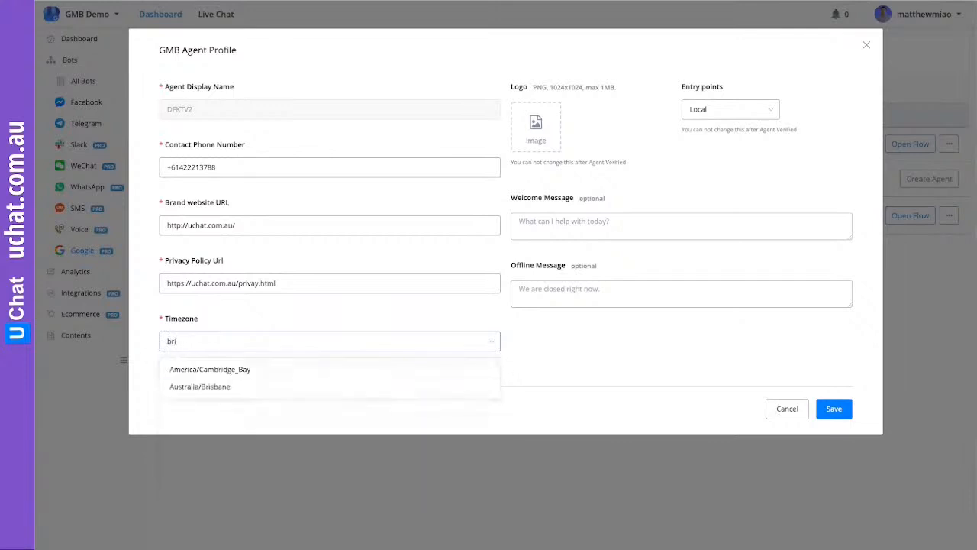
{"action": "left_click", "coordinate": [230, 386]}
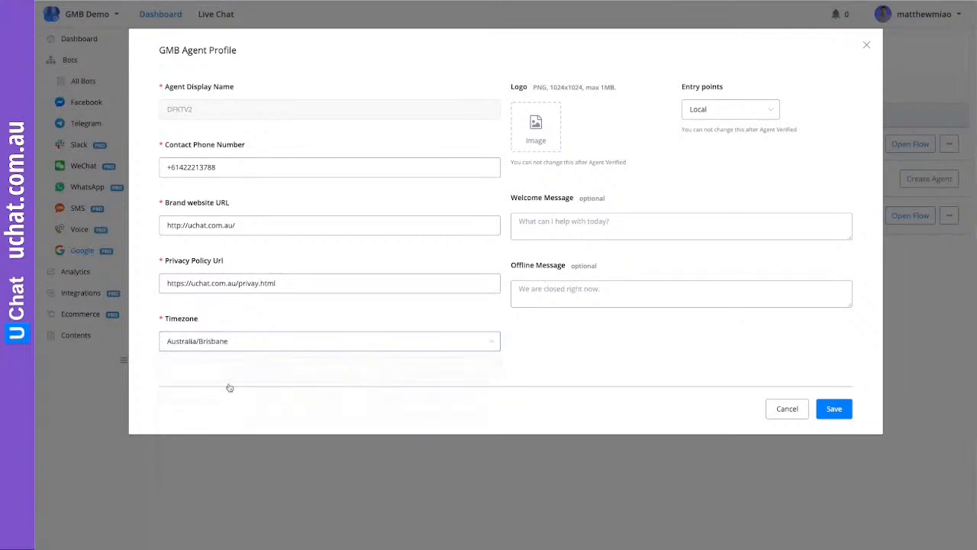
{"action": "left_click", "coordinate": [537, 127]}
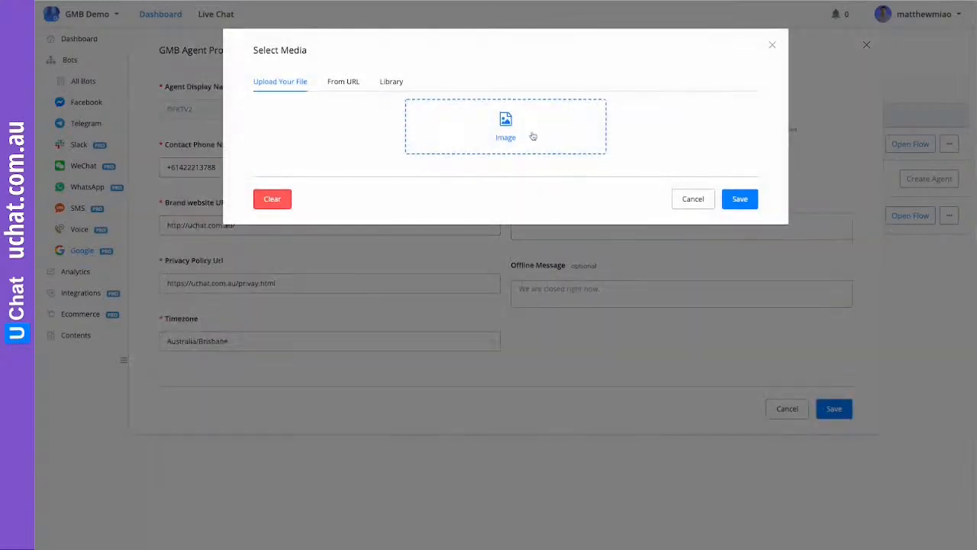
Upload unnamed.png from Desktop > Uchat and save it as the DFKTV2 agent logo
{"action": "left_click", "coordinate": [507, 127]}
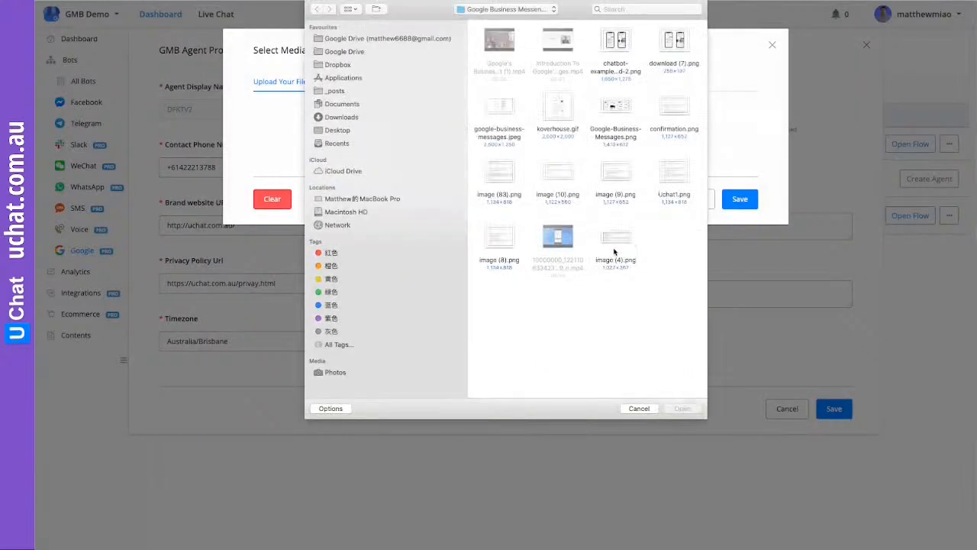
{"action": "left_click", "coordinate": [339, 133]}
{"action": "left_click", "coordinate": [504, 48]}
{"action": "double_click", "coordinate": [504, 48]}
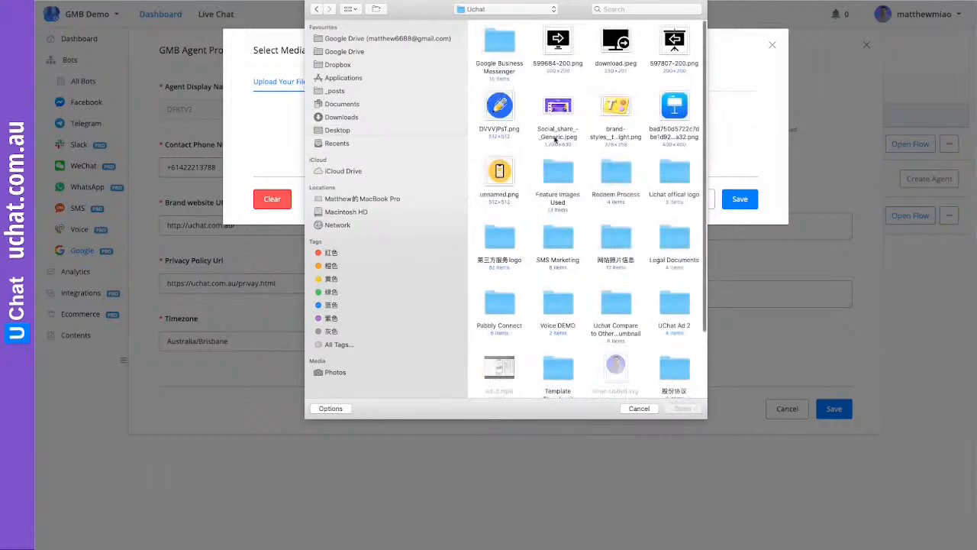
{"action": "scroll", "coordinate": [565, 153], "scroll_direction": "down", "scroll_amount": 3}
{"action": "scroll", "coordinate": [571, 164], "scroll_direction": "up", "scroll_amount": 2}
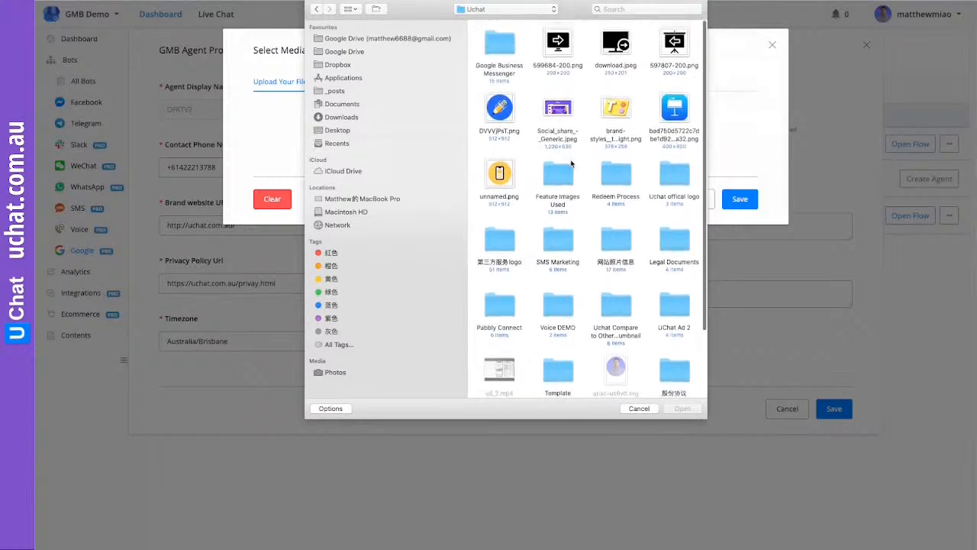
{"action": "scroll", "coordinate": [572, 163], "scroll_direction": "down", "scroll_amount": 3}
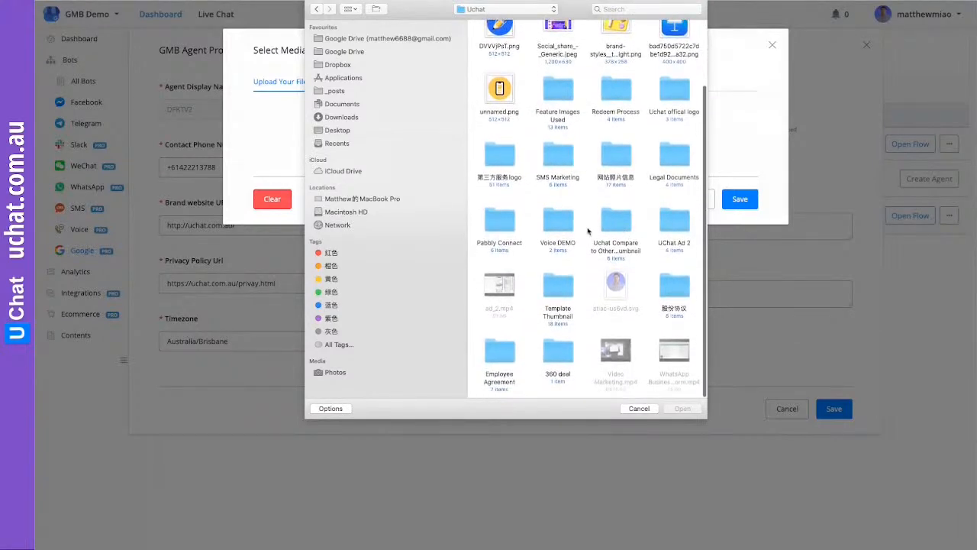
{"action": "double_click", "coordinate": [505, 95]}
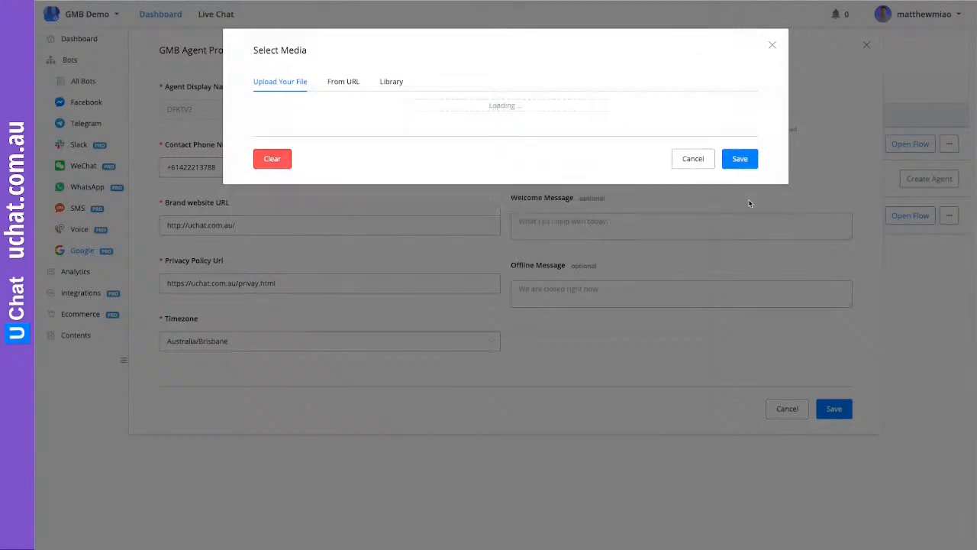
{"action": "left_click", "coordinate": [738, 349]}
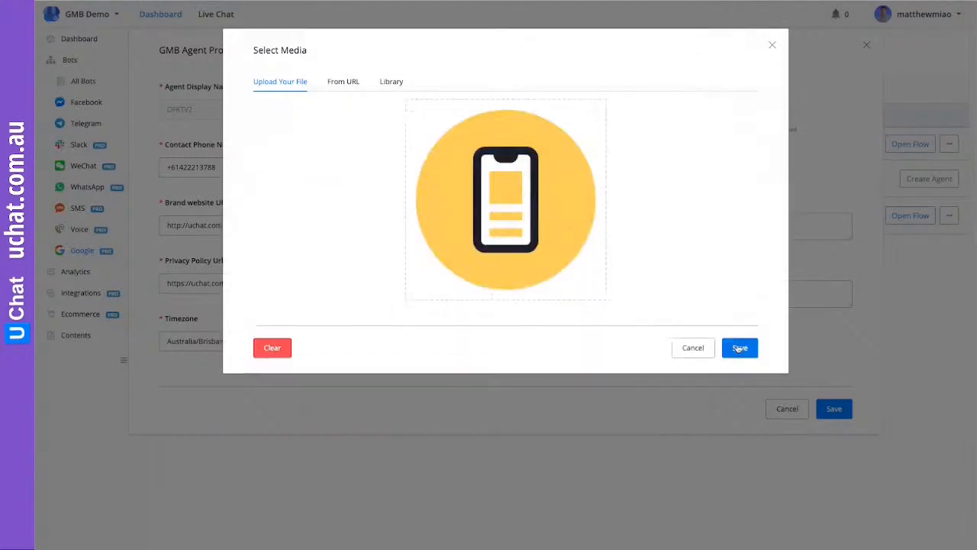
{"action": "left_click", "coordinate": [567, 228]}
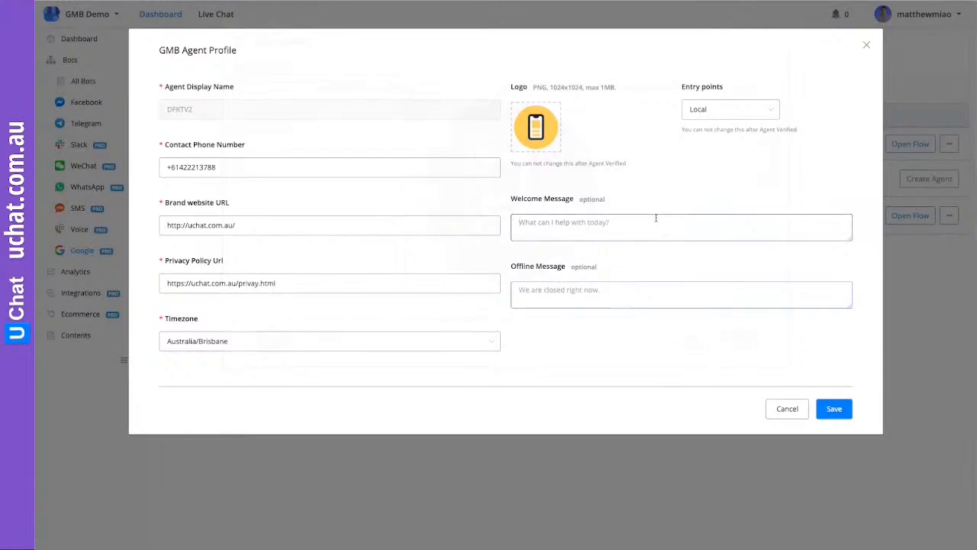
Try saving the DFKTV2 profile, dismiss the location-verification error, and cancel the form
{"action": "left_click", "coordinate": [835, 411]}
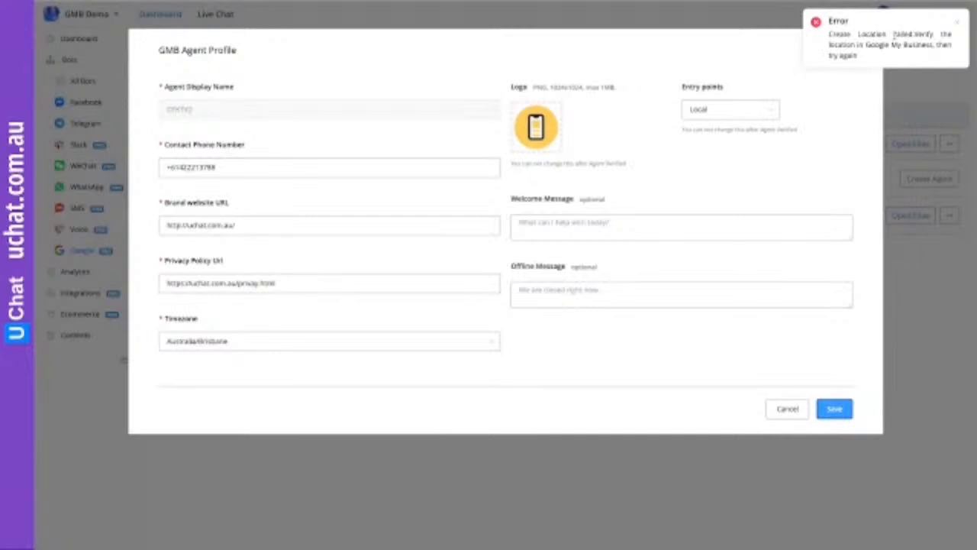
{"action": "left_click", "coordinate": [956, 24]}
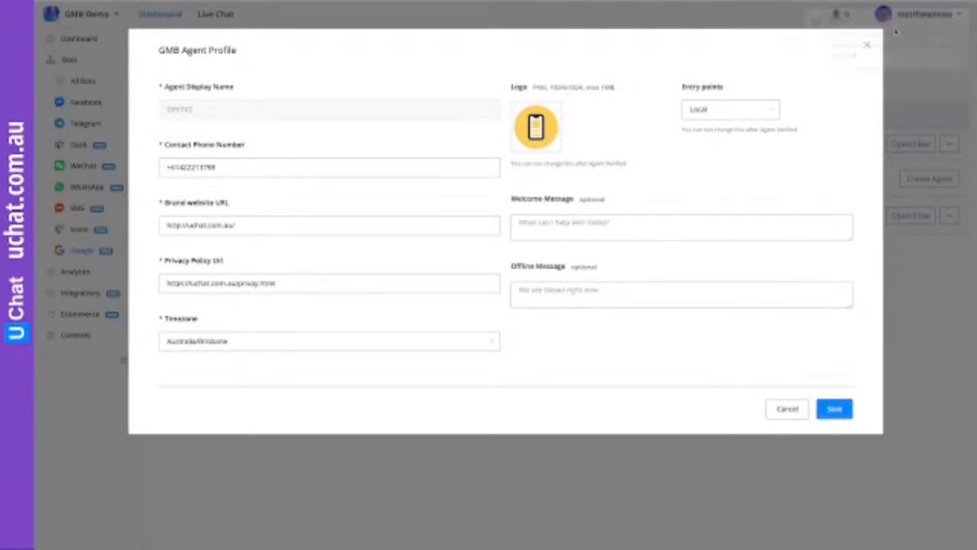
{"action": "left_click", "coordinate": [781, 409]}
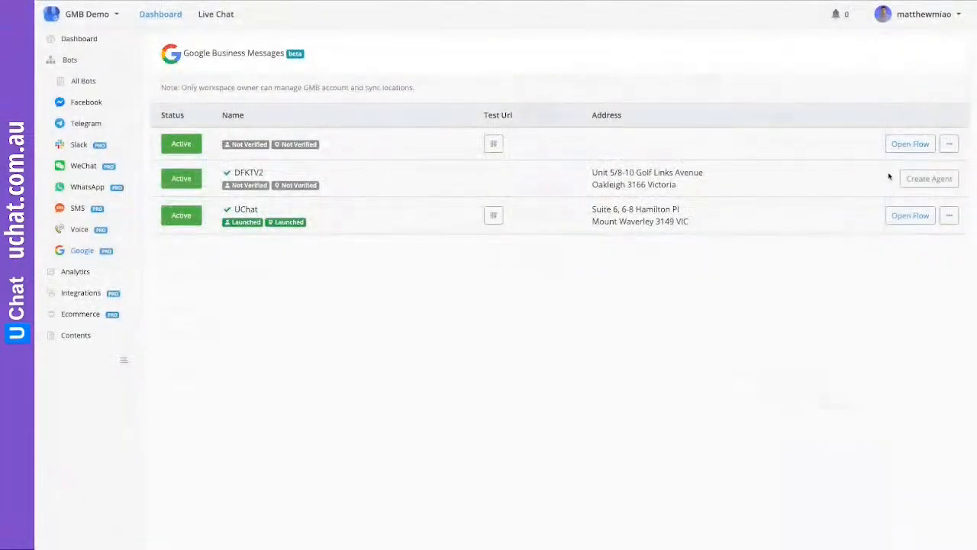
{"action": "left_click", "coordinate": [920, 182]}
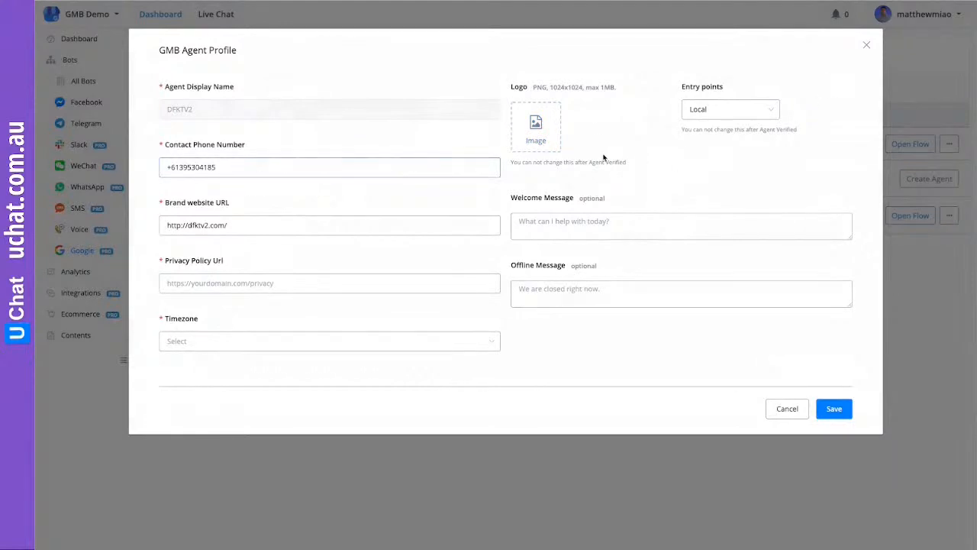
{"action": "left_click", "coordinate": [783, 408]}
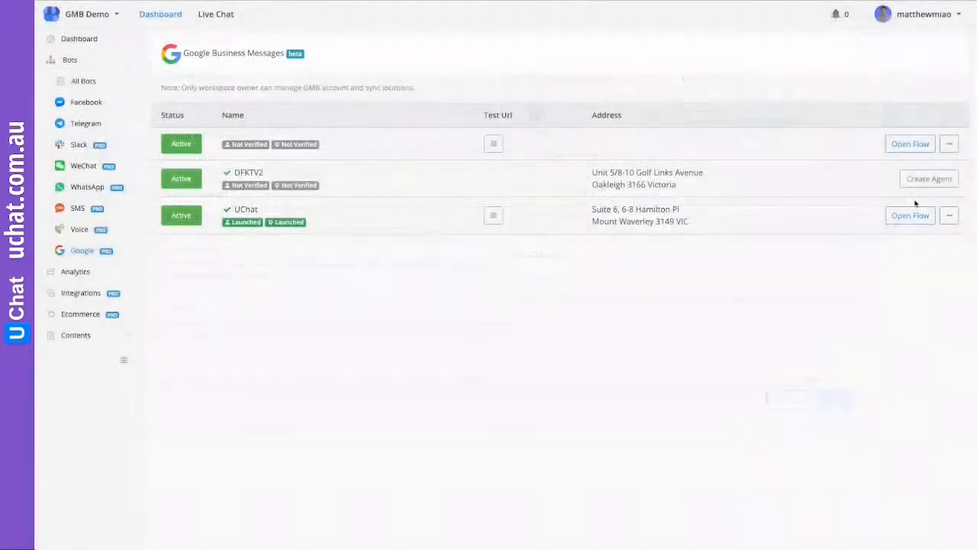
{"action": "left_click", "coordinate": [910, 143]}
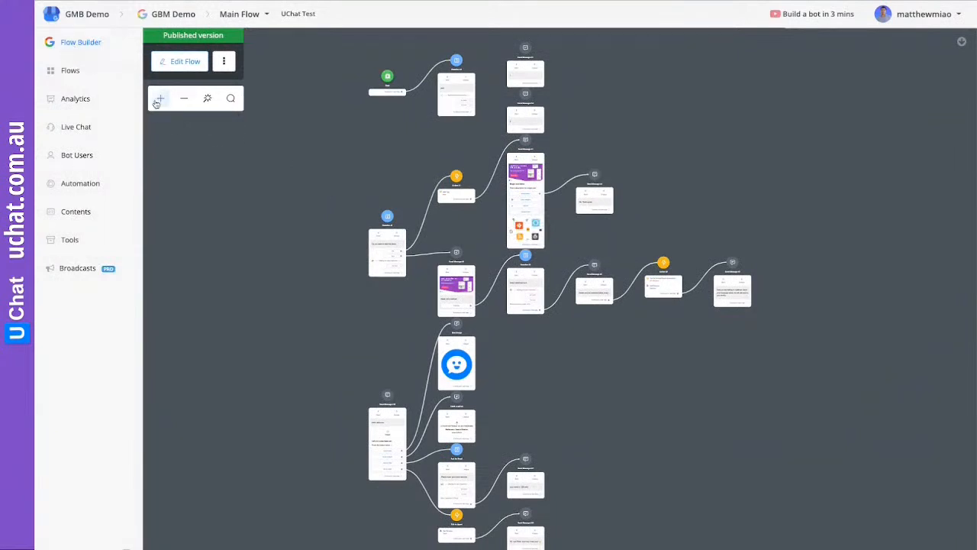
{"action": "left_click", "coordinate": [69, 12]}
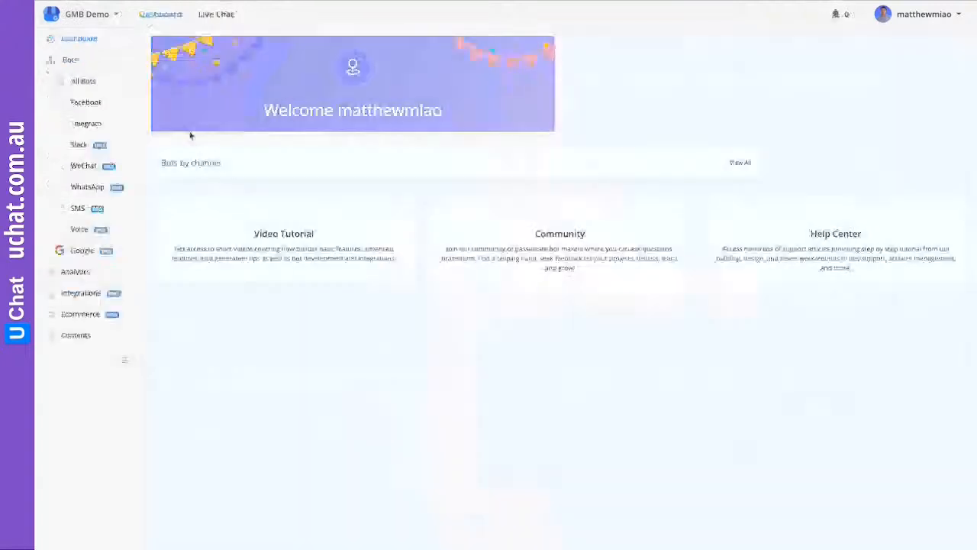
{"action": "left_click", "coordinate": [82, 250]}
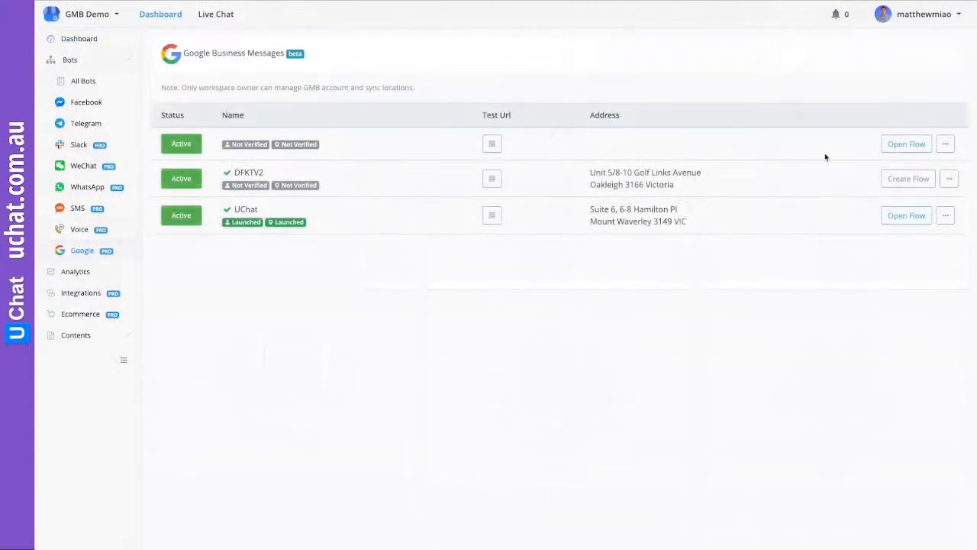
{"action": "left_click", "coordinate": [908, 178]}
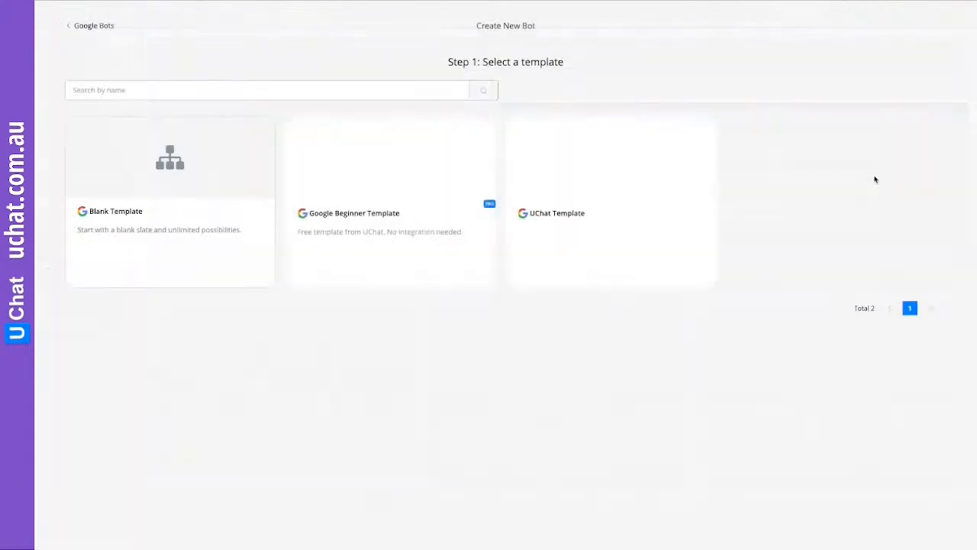
{"action": "left_click", "coordinate": [97, 25]}
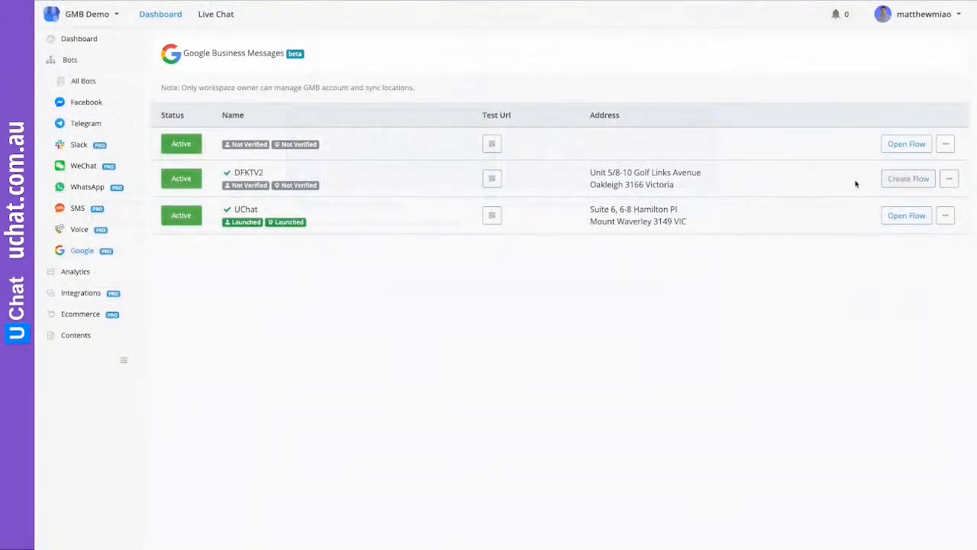
{"action": "left_click", "coordinate": [905, 183]}
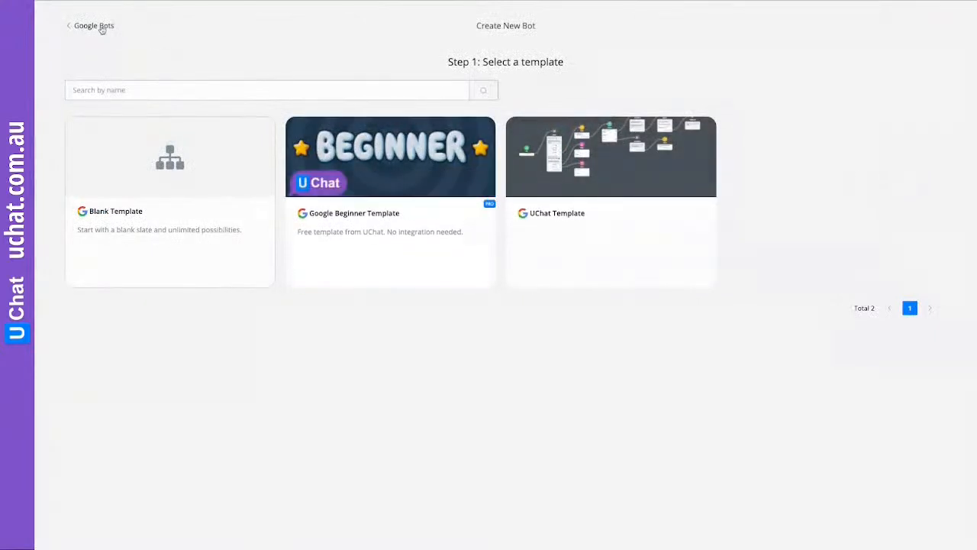
{"action": "left_click", "coordinate": [93, 26]}
{"action": "left_click", "coordinate": [909, 182]}
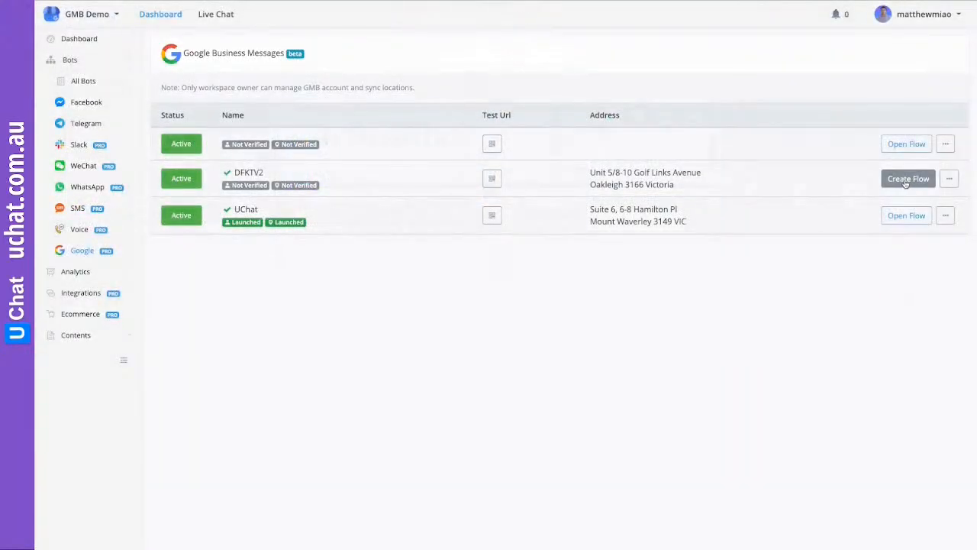
{"action": "left_click", "coordinate": [949, 179]}
{"action": "left_click", "coordinate": [877, 202]}
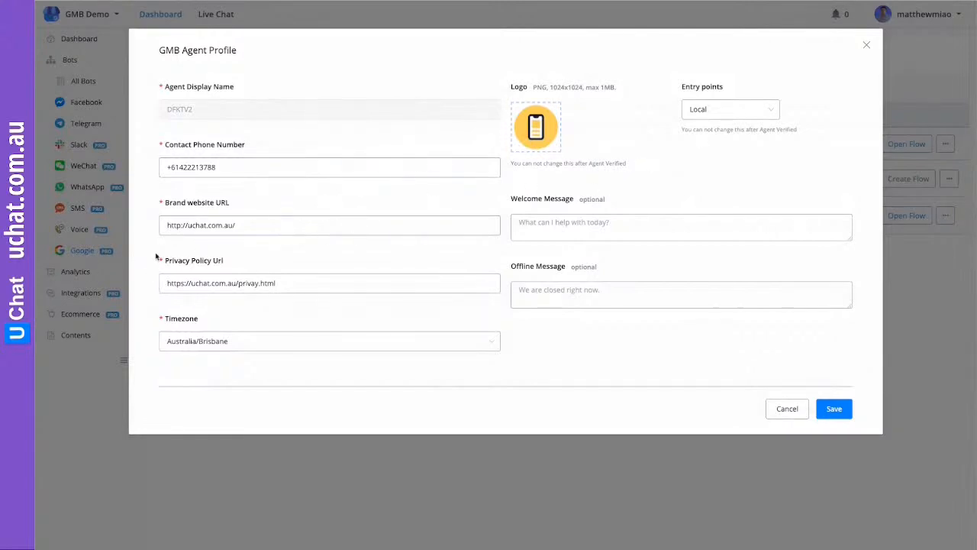
{"action": "left_click", "coordinate": [726, 110]}
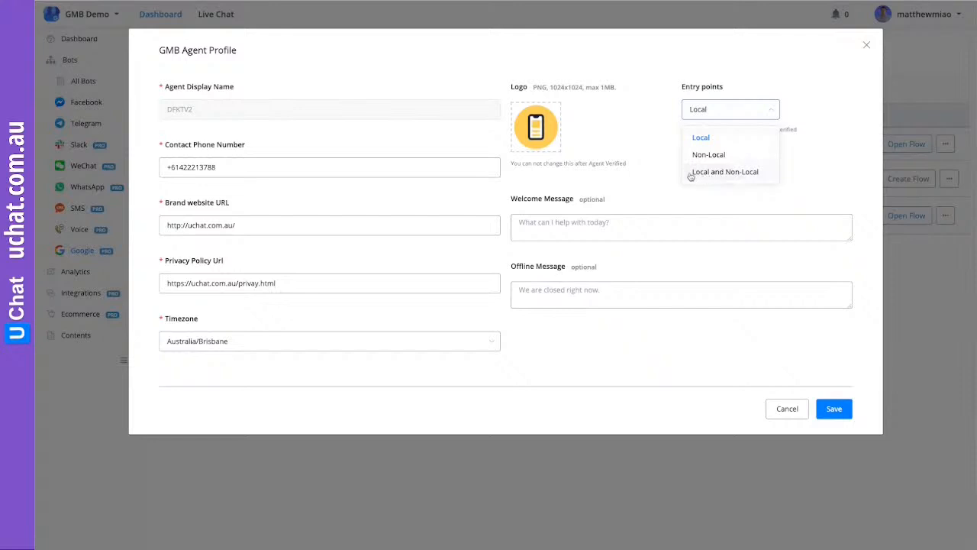
{"action": "left_click", "coordinate": [643, 128]}
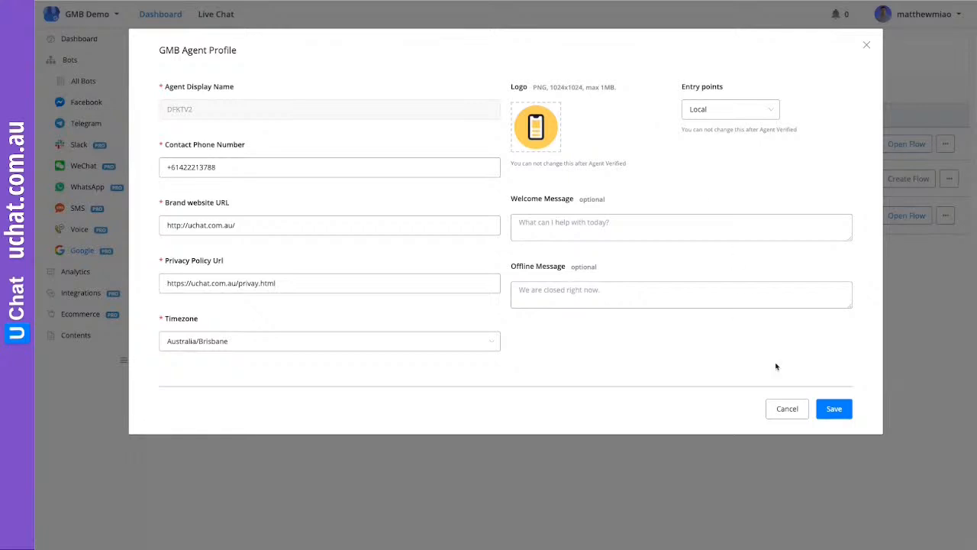
{"action": "left_click", "coordinate": [786, 409]}
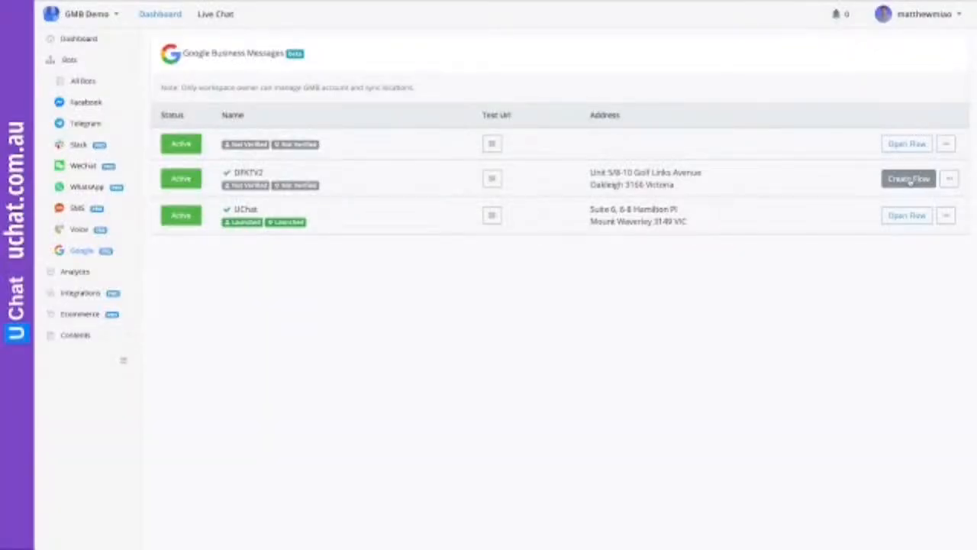
Display DFKTV2's test QR code and highlight 'Google Maps' in its caption
{"action": "left_click", "coordinate": [495, 179]}
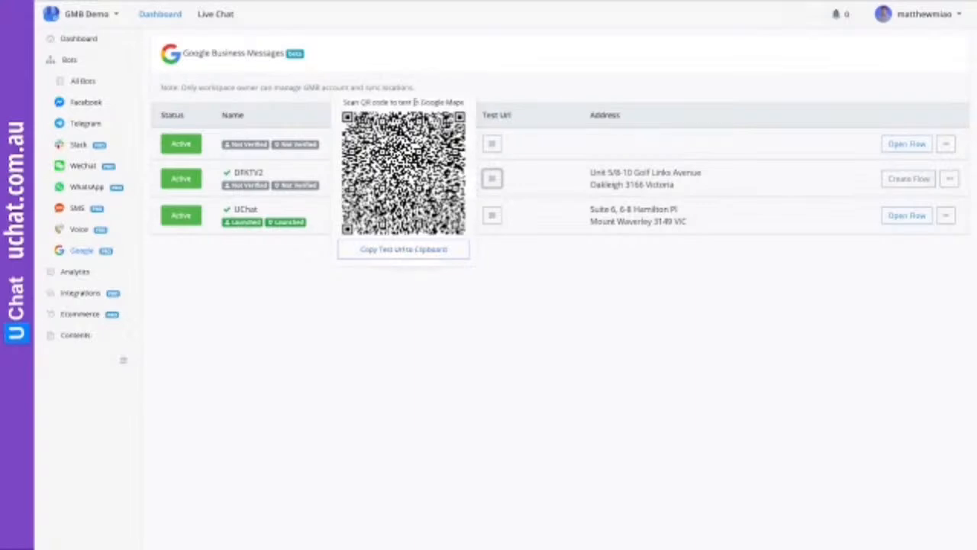
{"action": "left_click_drag", "start_coordinate": [419, 102], "coordinate": [465, 102]}
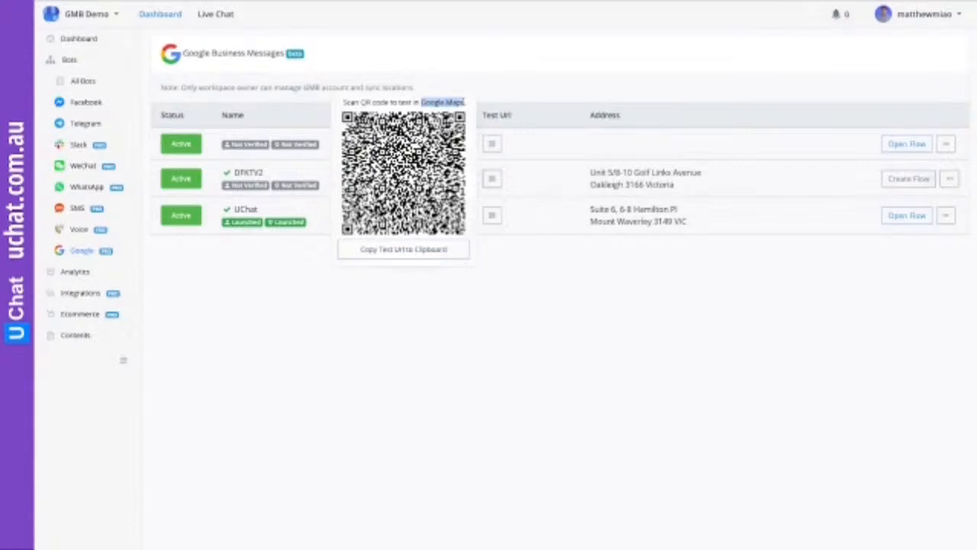
{"action": "left_click", "coordinate": [465, 102]}
{"action": "mouse_move", "coordinate": [465, 102]}
{"action": "left_mouse_down"}
{"action": "mouse_move", "coordinate": [420, 103]}
{"action": "mouse_move", "coordinate": [465, 102]}
{"action": "left_mouse_up"}
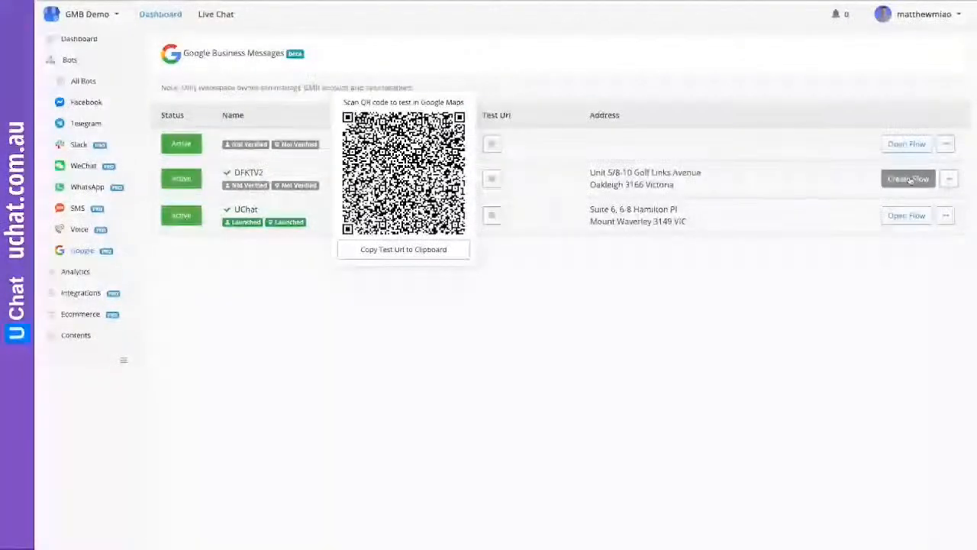
{"action": "left_click", "coordinate": [909, 178]}
Create a blank flow named 'start' and open it in the Flow Builder
{"action": "left_click", "coordinate": [187, 267]}
{"action": "left_click", "coordinate": [384, 117]}
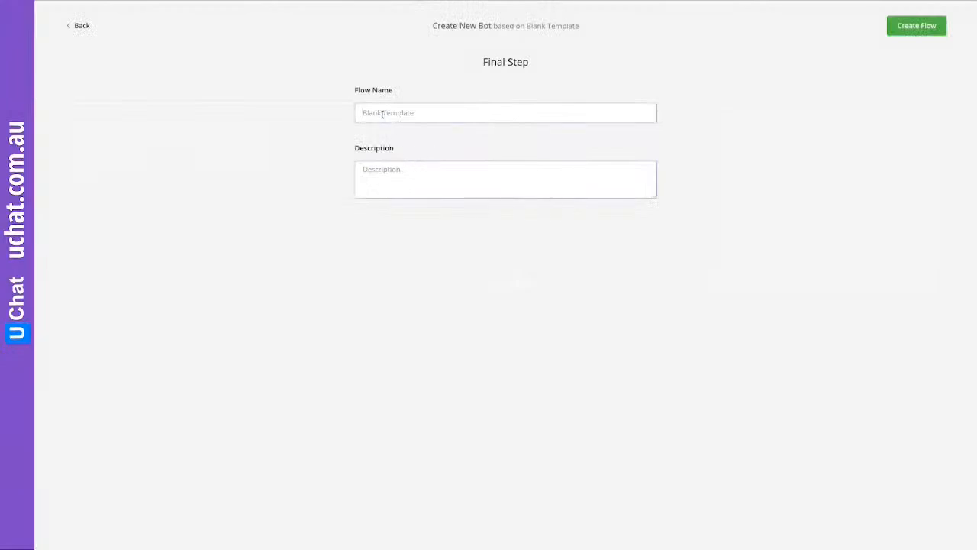
{"action": "type", "text": "balck"}
{"action": "key", "text": "BackSpace"}
{"action": "key", "text": "BackSpace"}
{"action": "key", "text": "BackSpace"}
{"action": "key", "text": "BackSpace"}
{"action": "type", "text": "start"}
{"action": "left_click", "coordinate": [909, 29]}
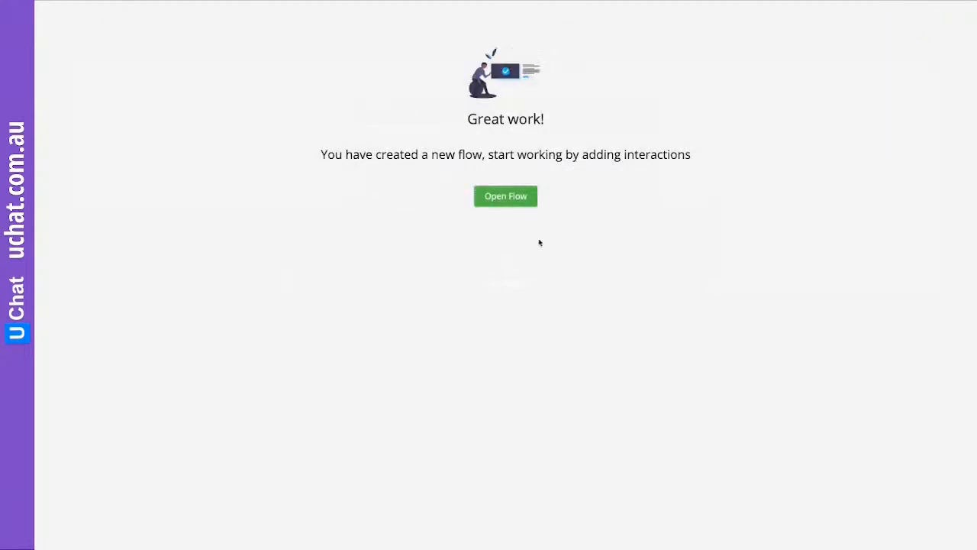
{"action": "left_click", "coordinate": [515, 205]}
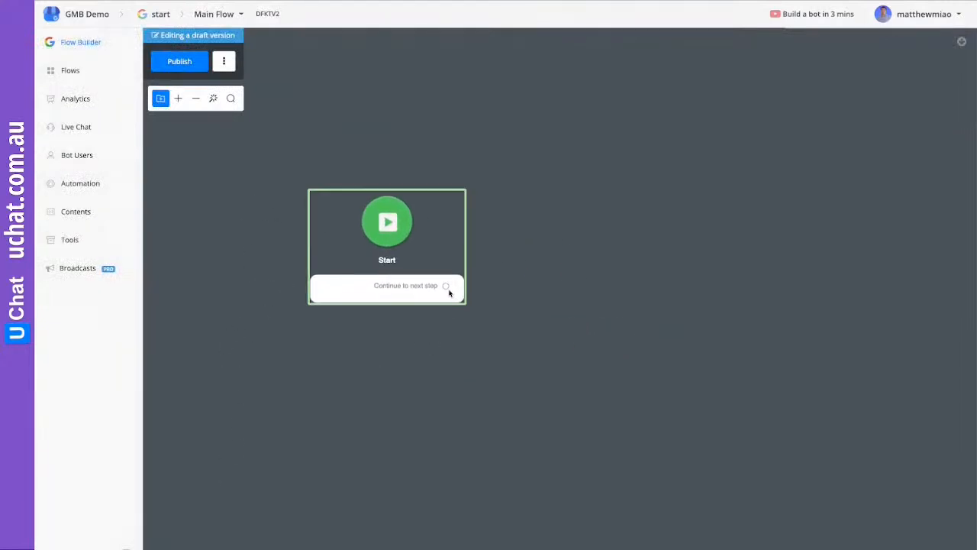
Add a Send Message step after Start with the text 'Hello, world!'
{"action": "left_click_drag", "start_coordinate": [448, 288], "coordinate": [613, 190]}
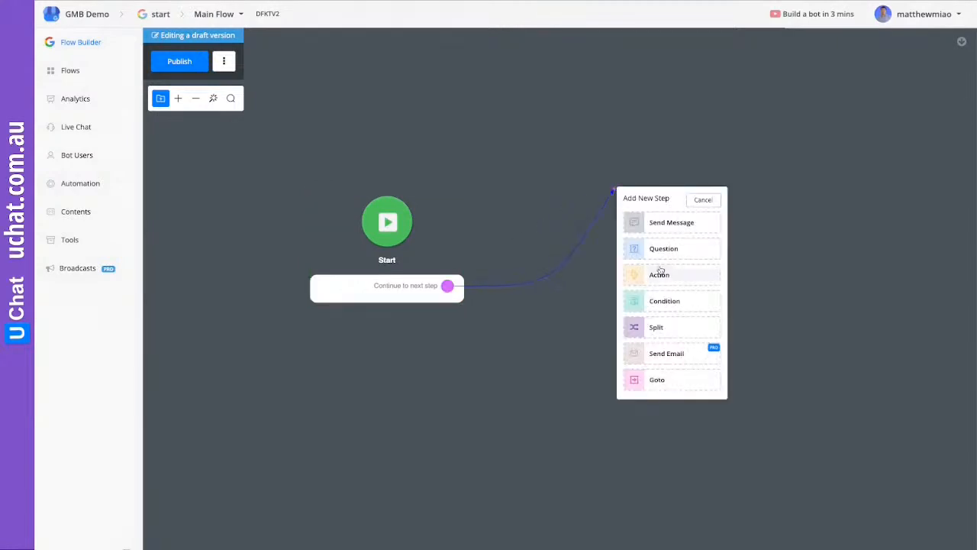
{"action": "left_click", "coordinate": [672, 223]}
{"action": "left_click", "coordinate": [558, 310]}
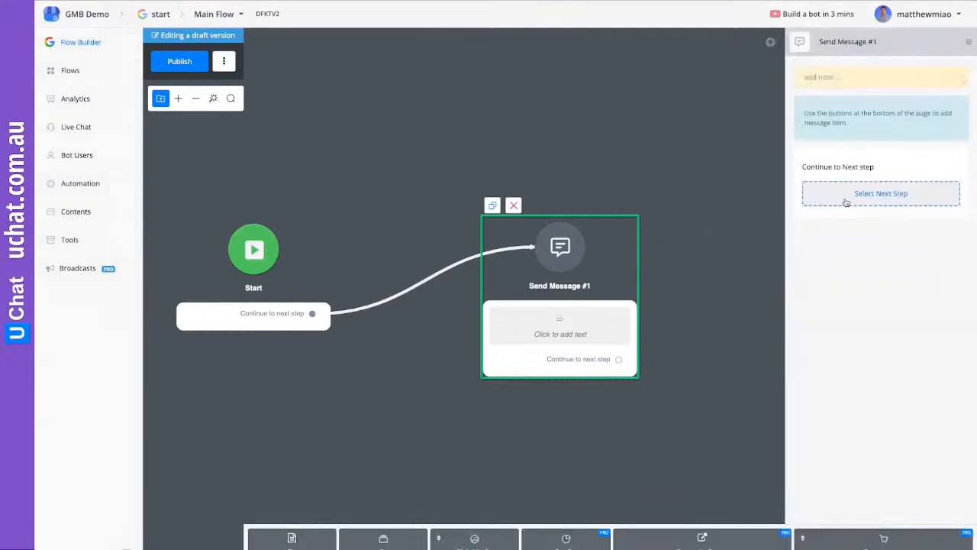
{"action": "left_click", "coordinate": [882, 130]}
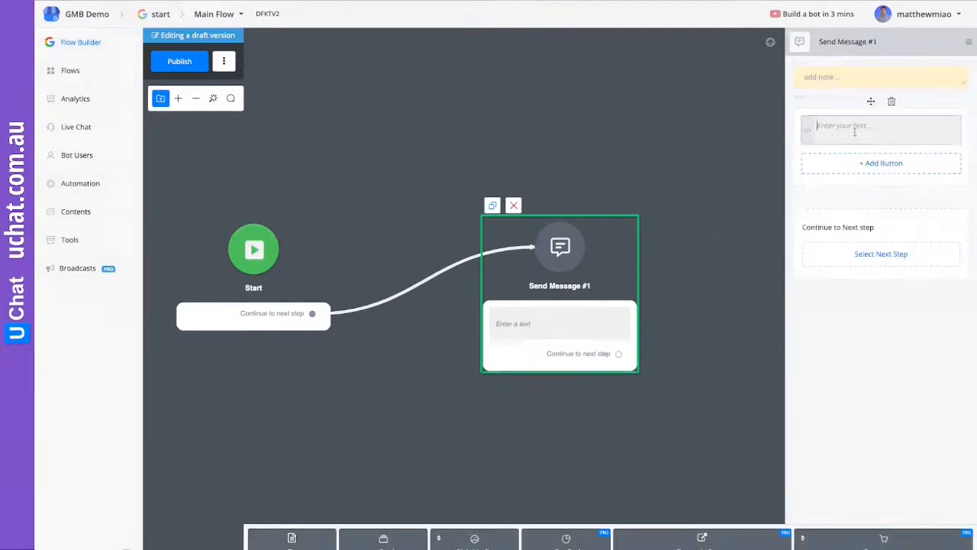
{"action": "type", "text": "Hello, world!"}
Publish the flow and return to the Google Business Messages list
{"action": "left_click", "coordinate": [653, 161]}
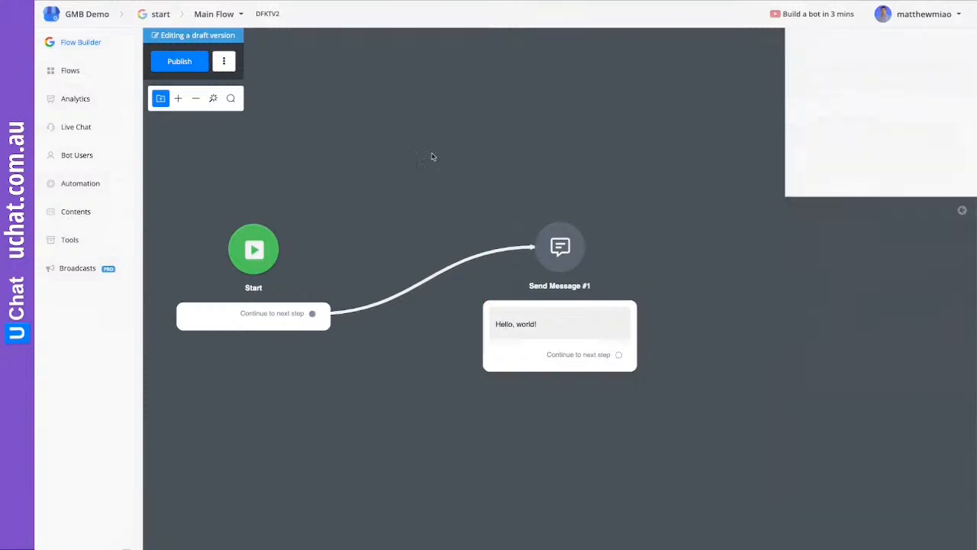
{"action": "left_click", "coordinate": [171, 67]}
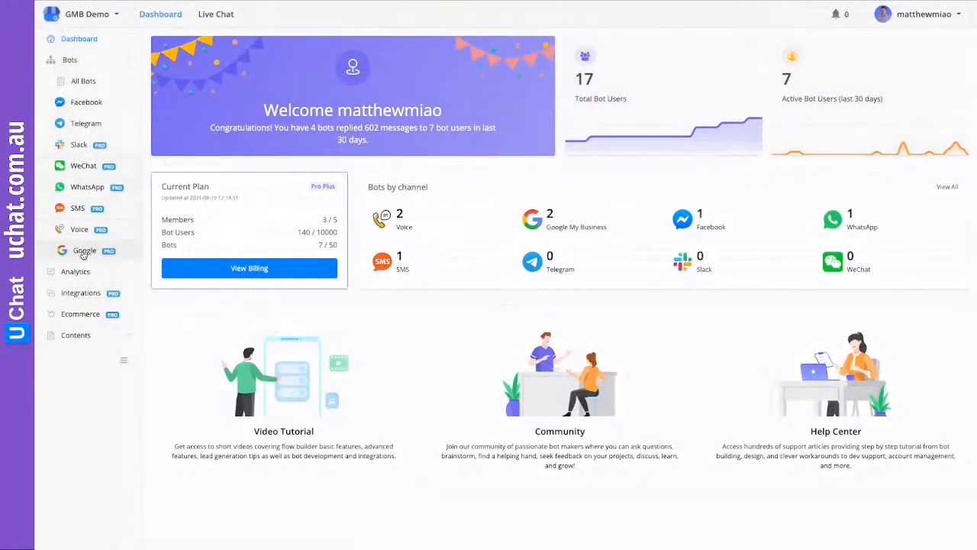
{"action": "left_click", "coordinate": [81, 251]}
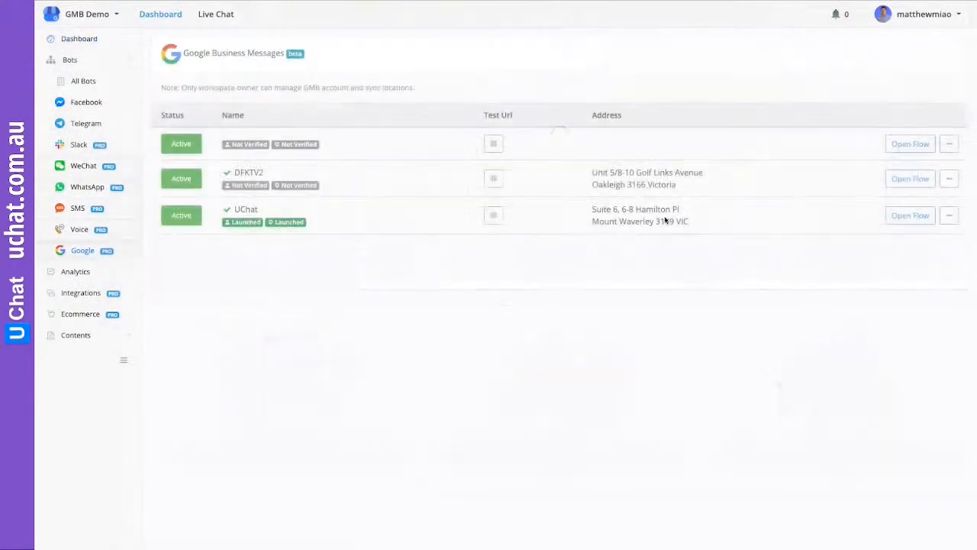